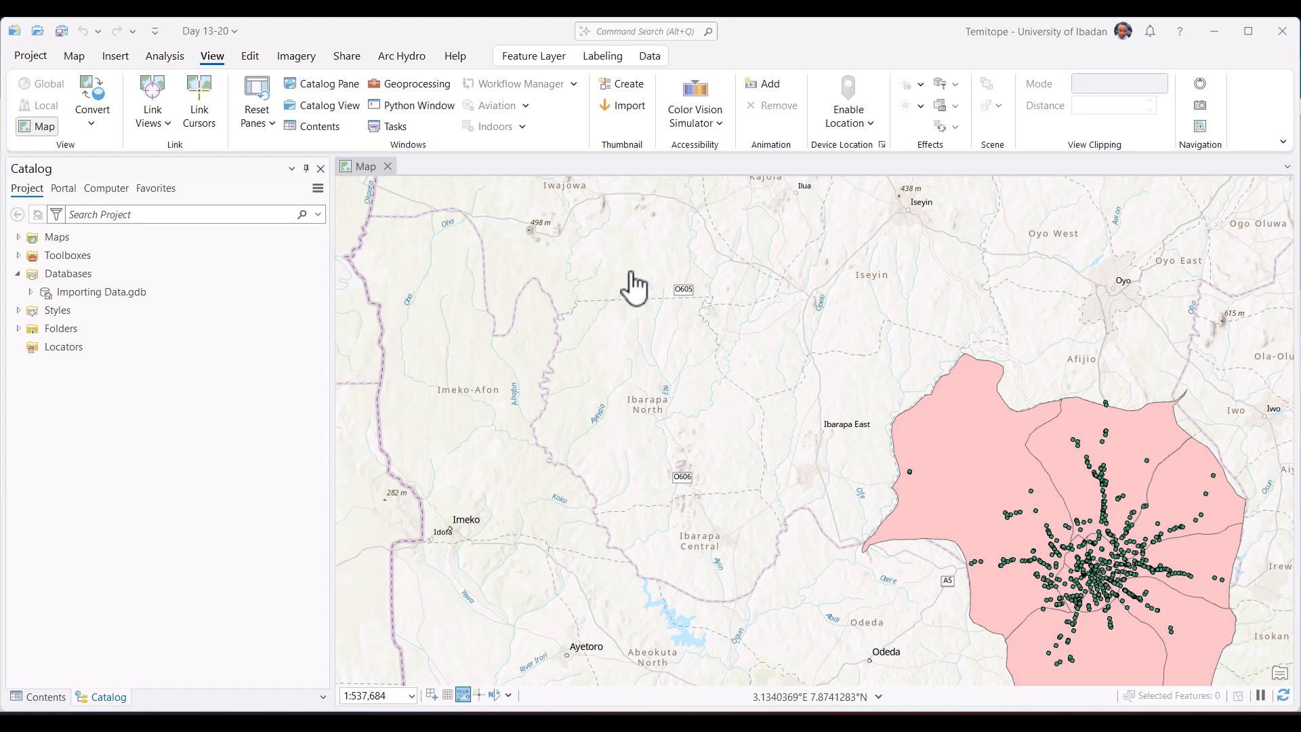
# Step: Reset the panes to the default mapping layout and bring up the project catalog
pyautogui.click(87, 696)
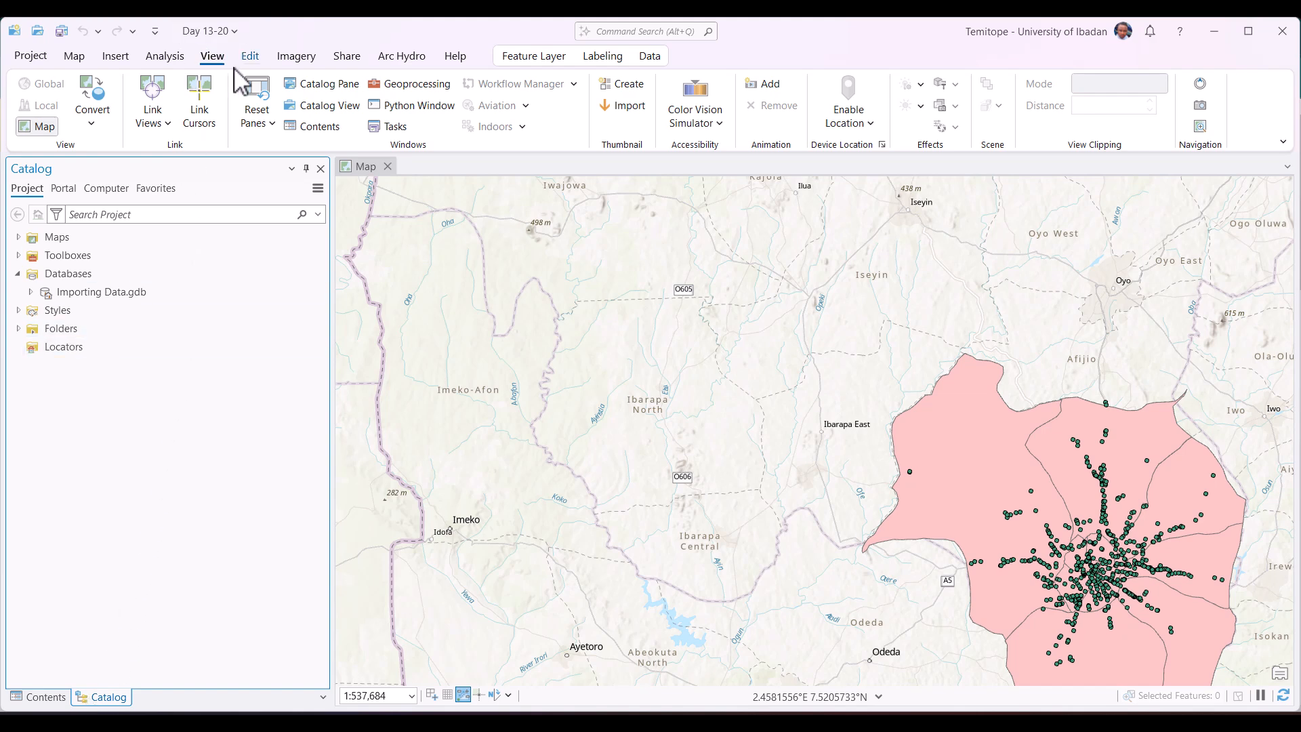
pyautogui.click(270, 123)
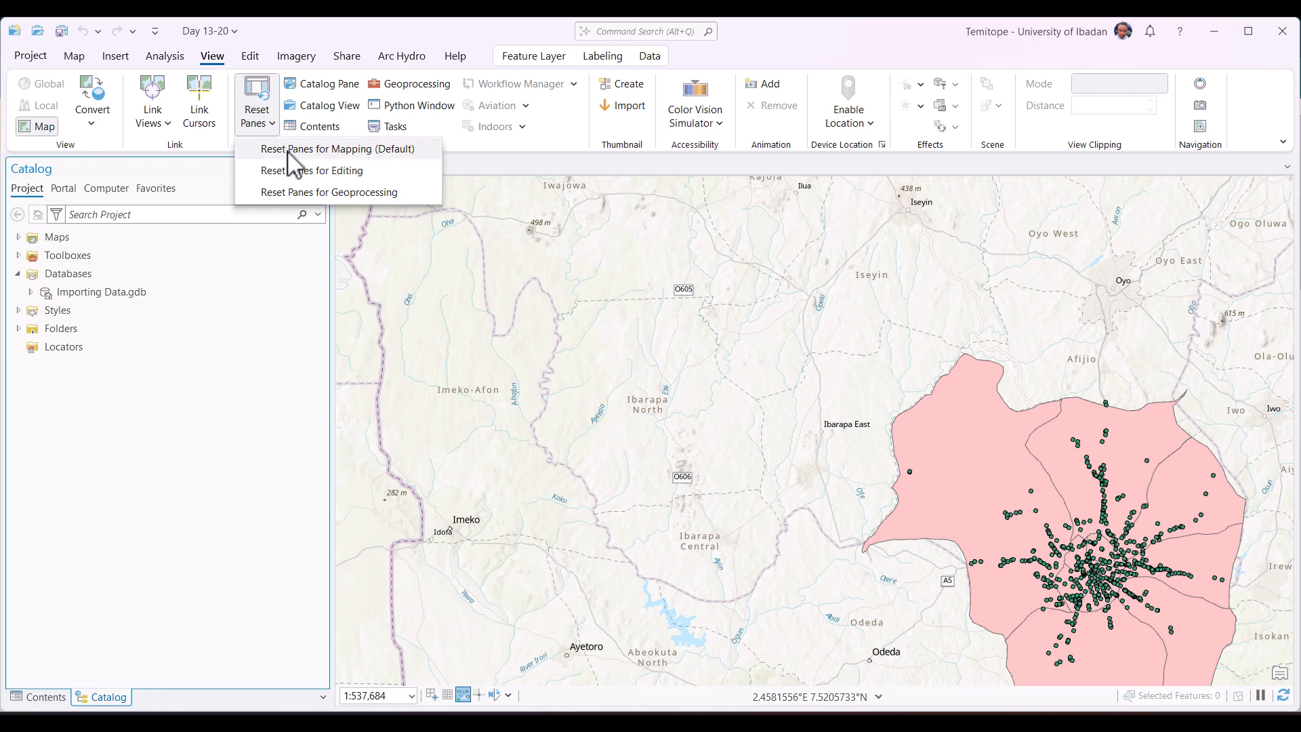
pyautogui.click(288, 150)
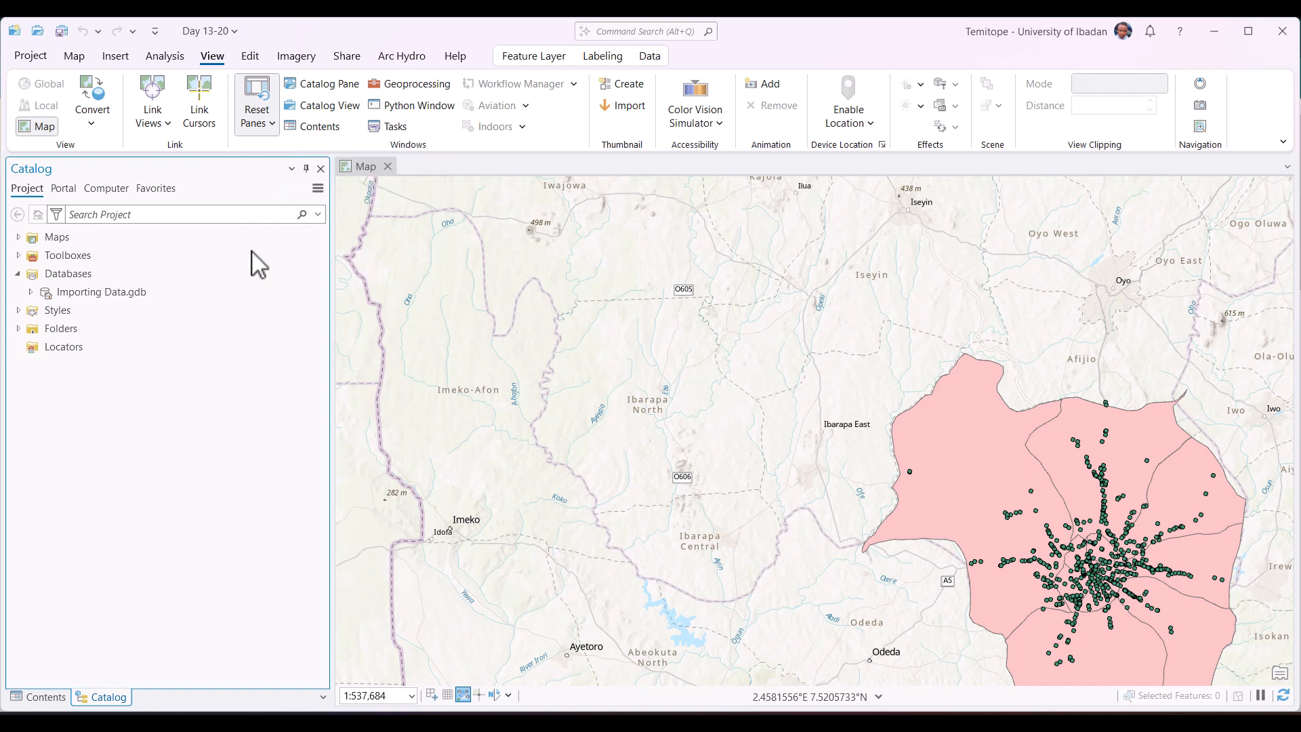
pyautogui.click(110, 695)
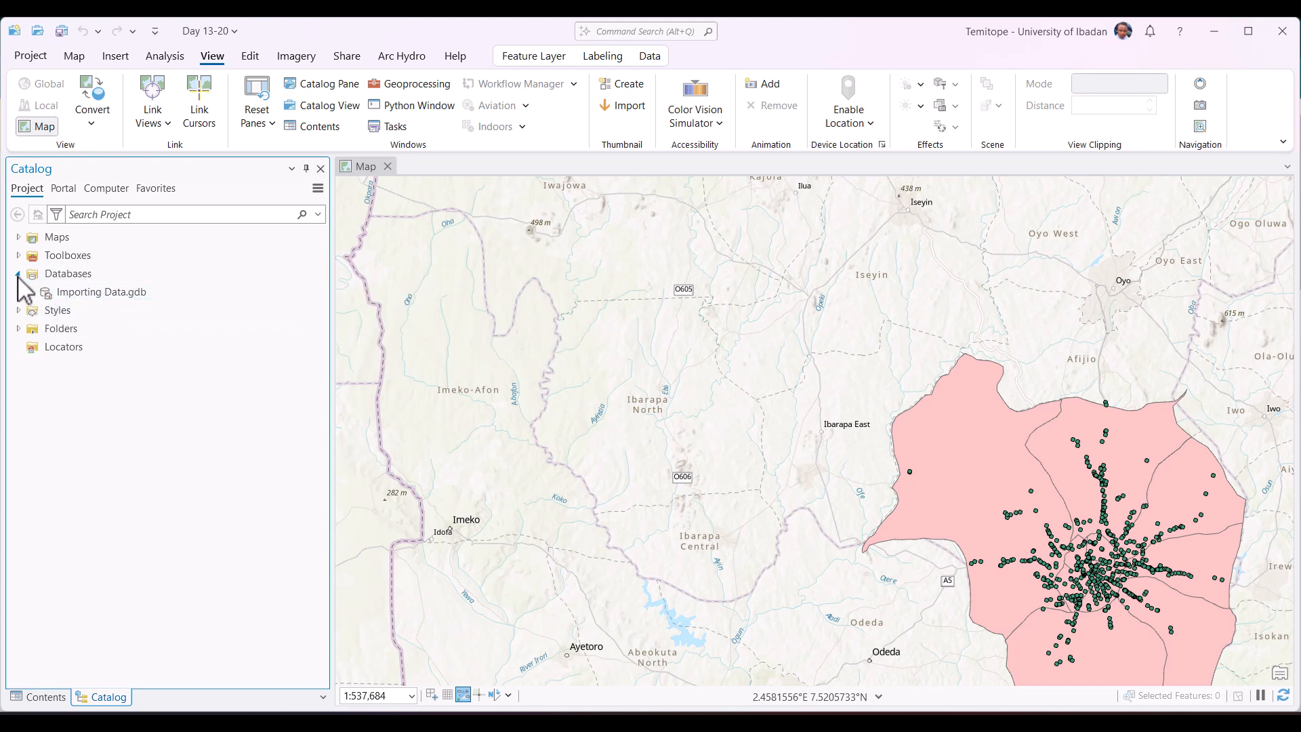
# Step: Start a new file geodatabase under the project's Databases and browse to the Importing Data folder as its location
pyautogui.click(65, 272)
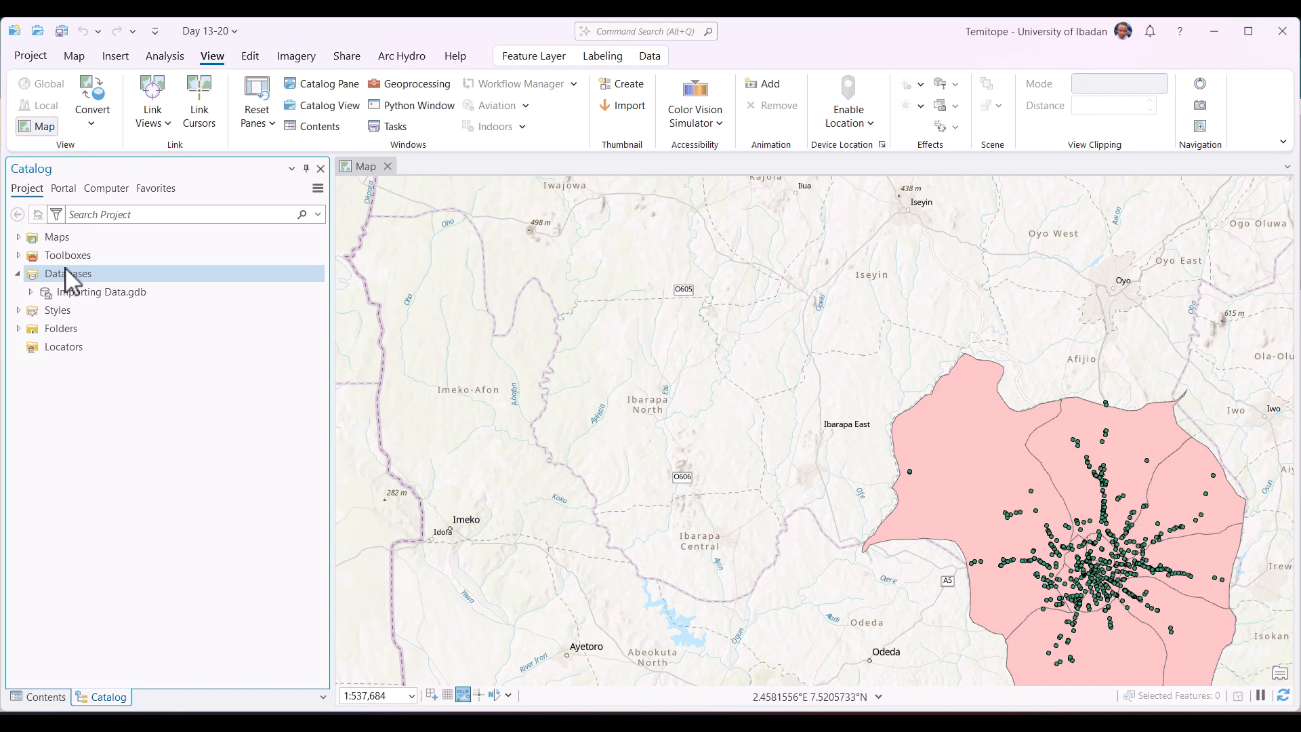
pyautogui.rightClick(73, 272)
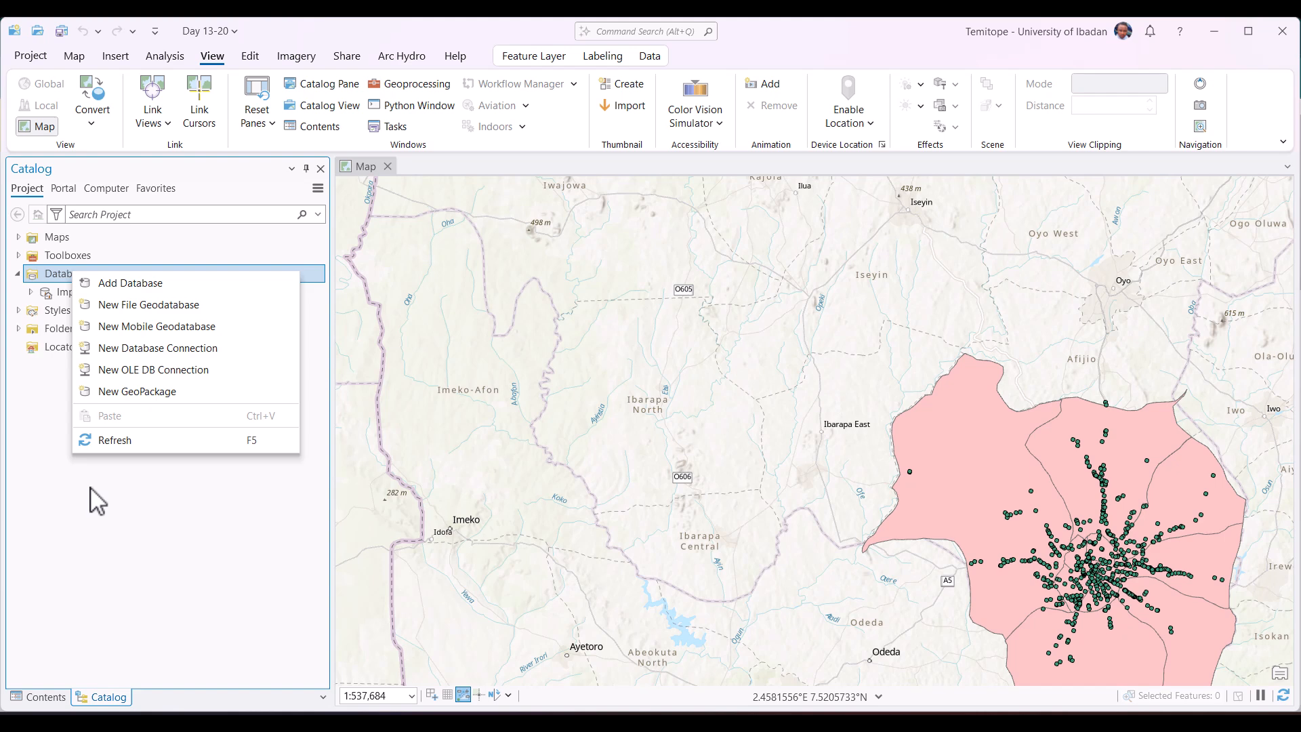
pyautogui.click(42, 271)
pyautogui.rightClick(43, 269)
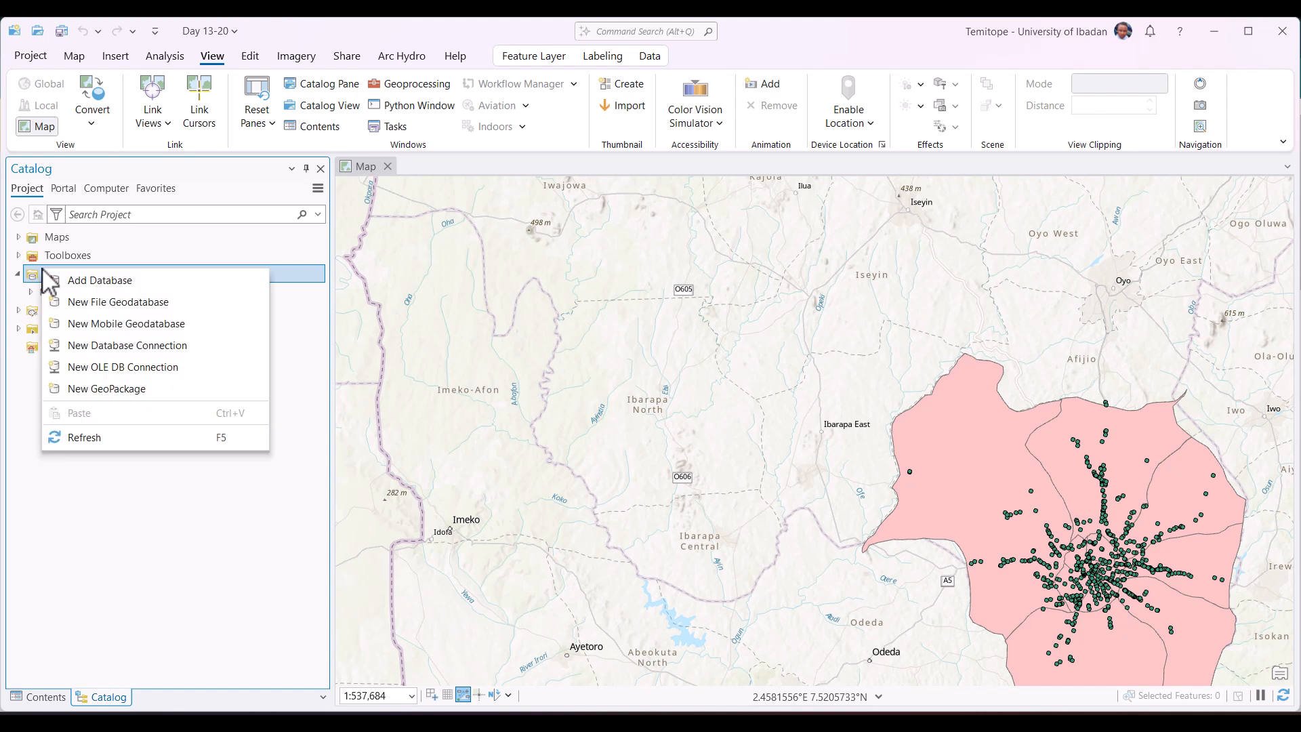
pyautogui.click(138, 309)
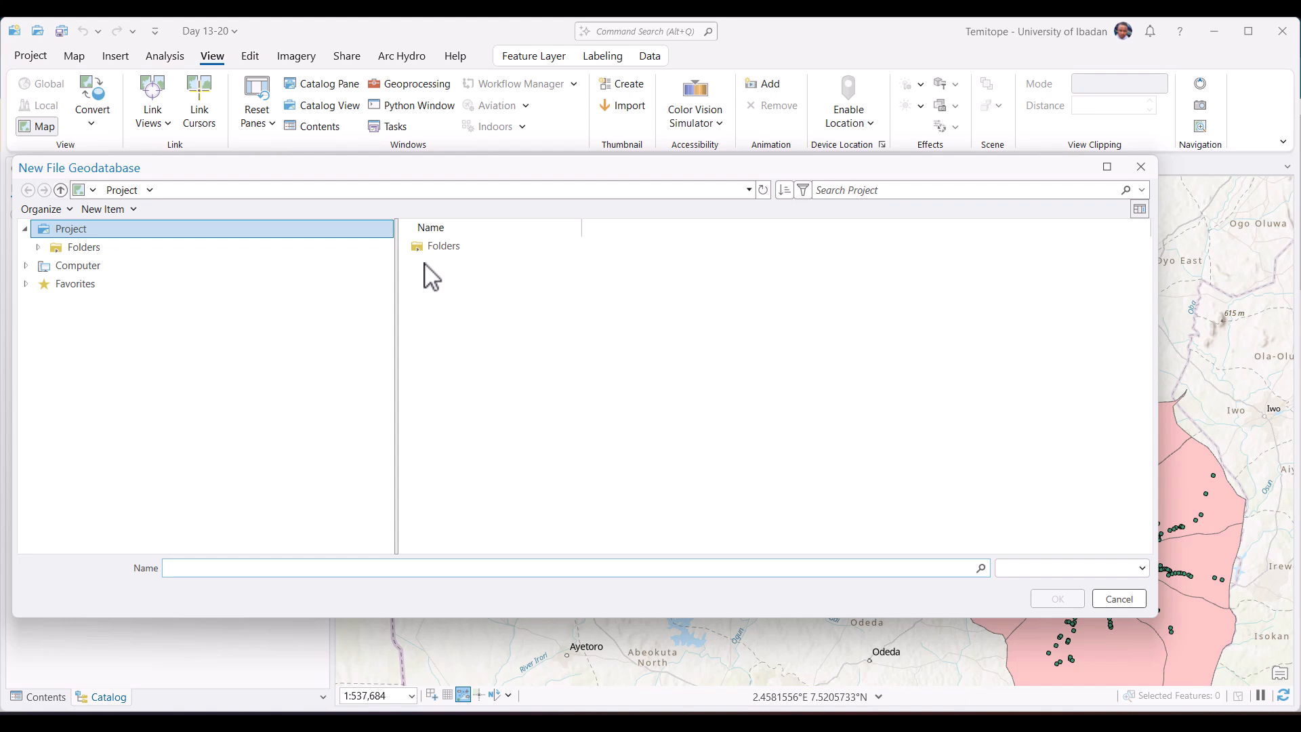
pyautogui.click(444, 251)
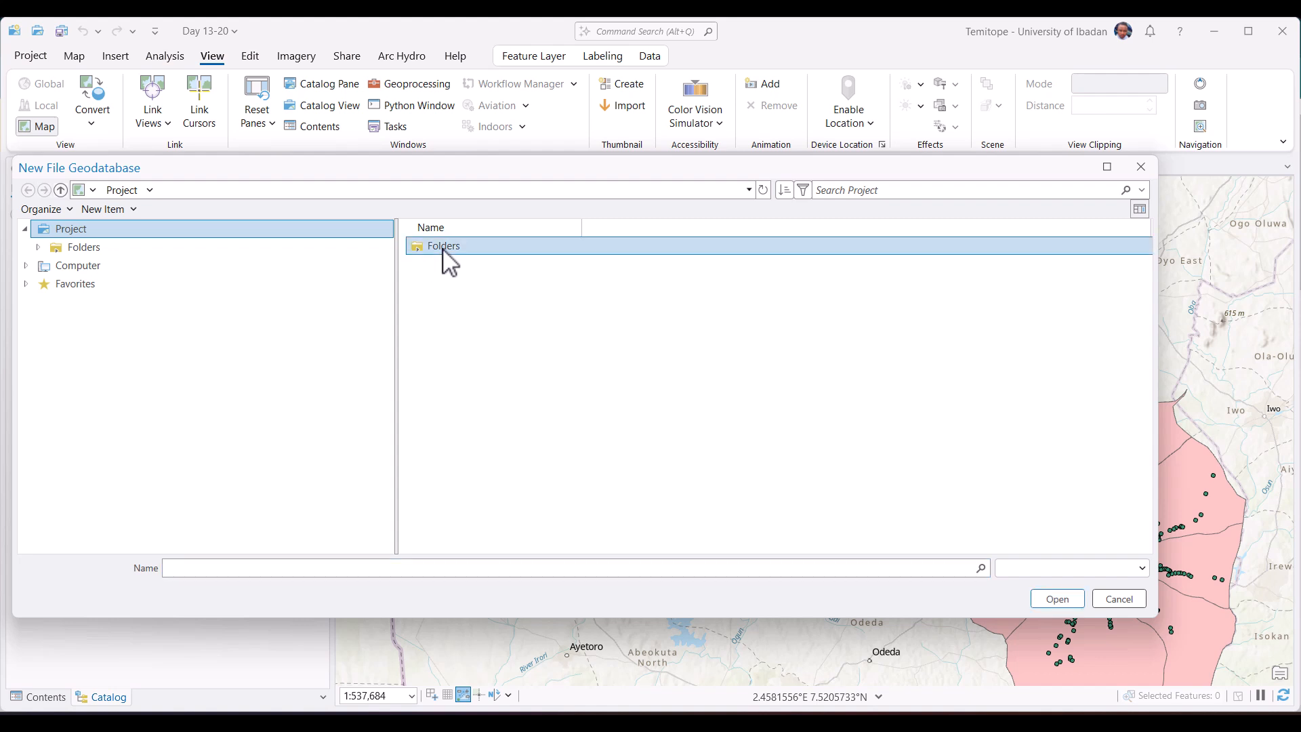
pyautogui.doubleClick(444, 253)
pyautogui.doubleClick(447, 248)
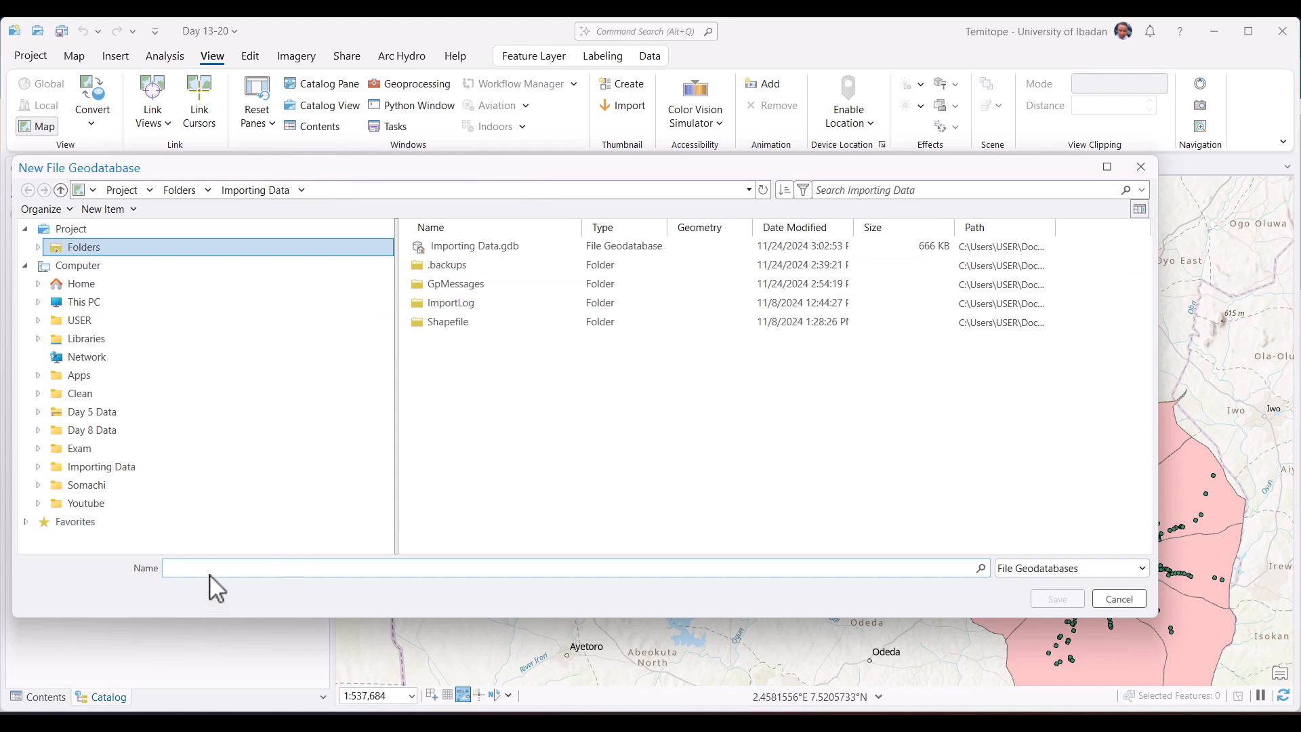
# Step: Name the new file geodatabase Training_Database and save it in the Importing Data folder
pyautogui.write('Ta')
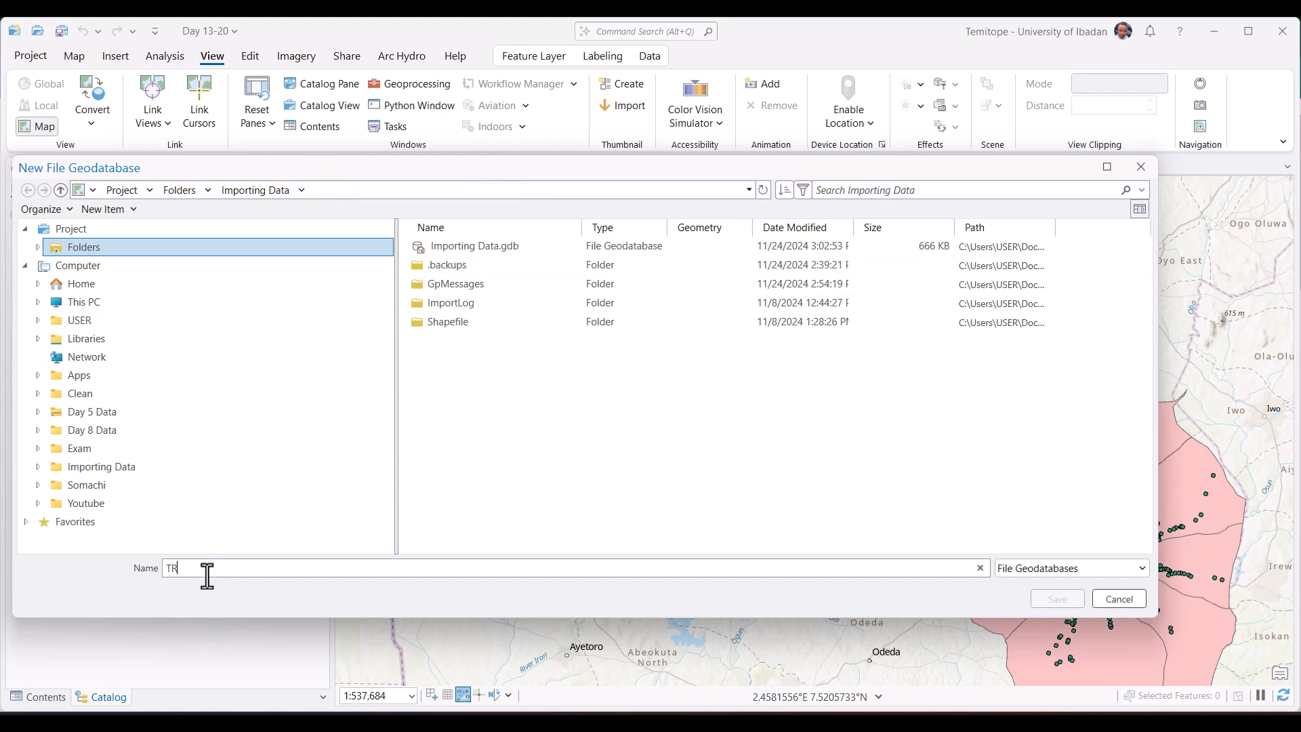
pyautogui.write('in')
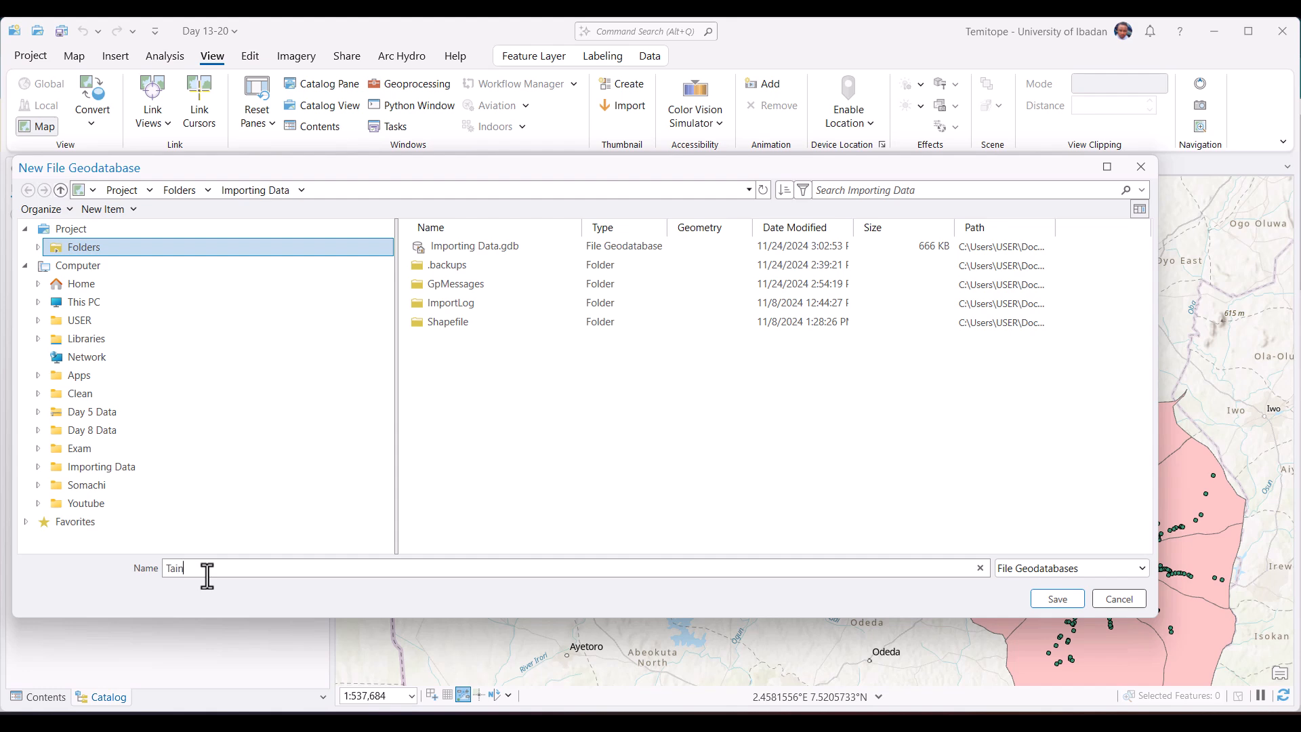
pyautogui.press('BackSpace')
pyautogui.press('BackSpace')
pyautogui.press('BackSpace')
pyautogui.write('raining Database')
pyautogui.click(1050, 599)
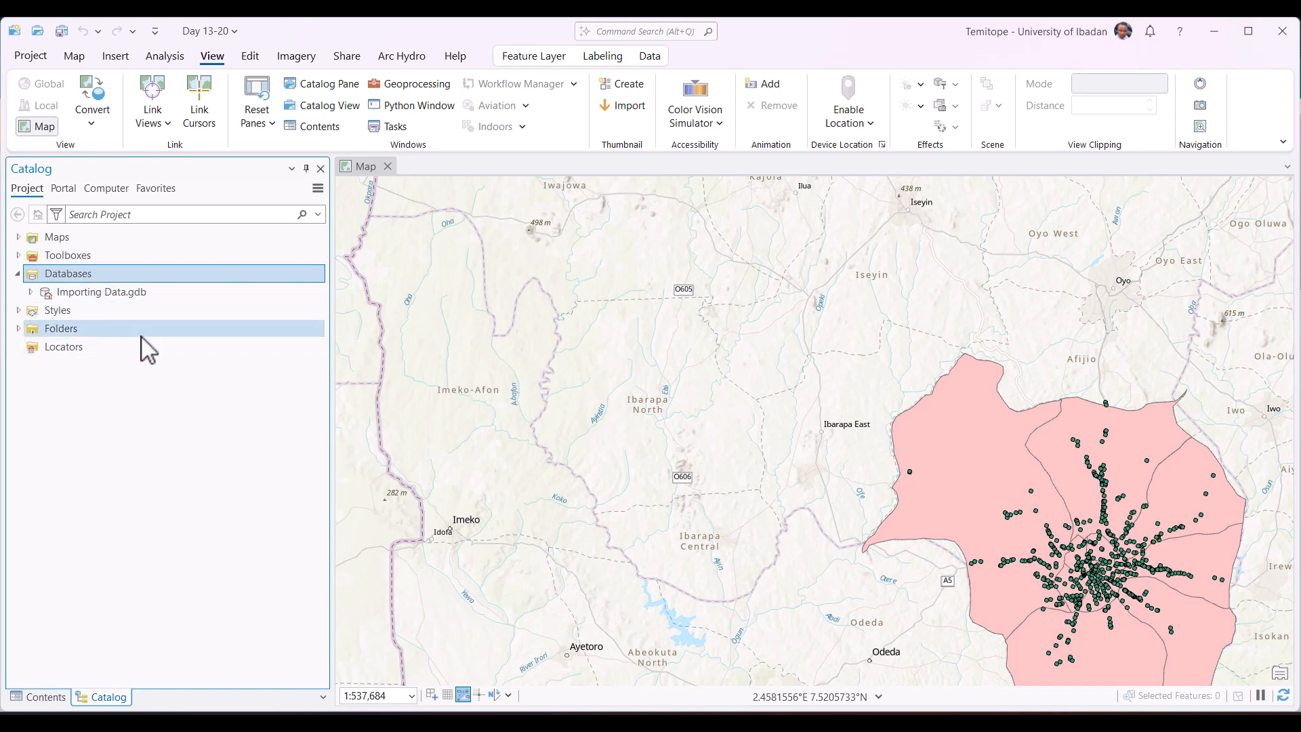
# Step: Refresh the project's Databases list to bring in the new geodatabase
pyautogui.click(30, 291)
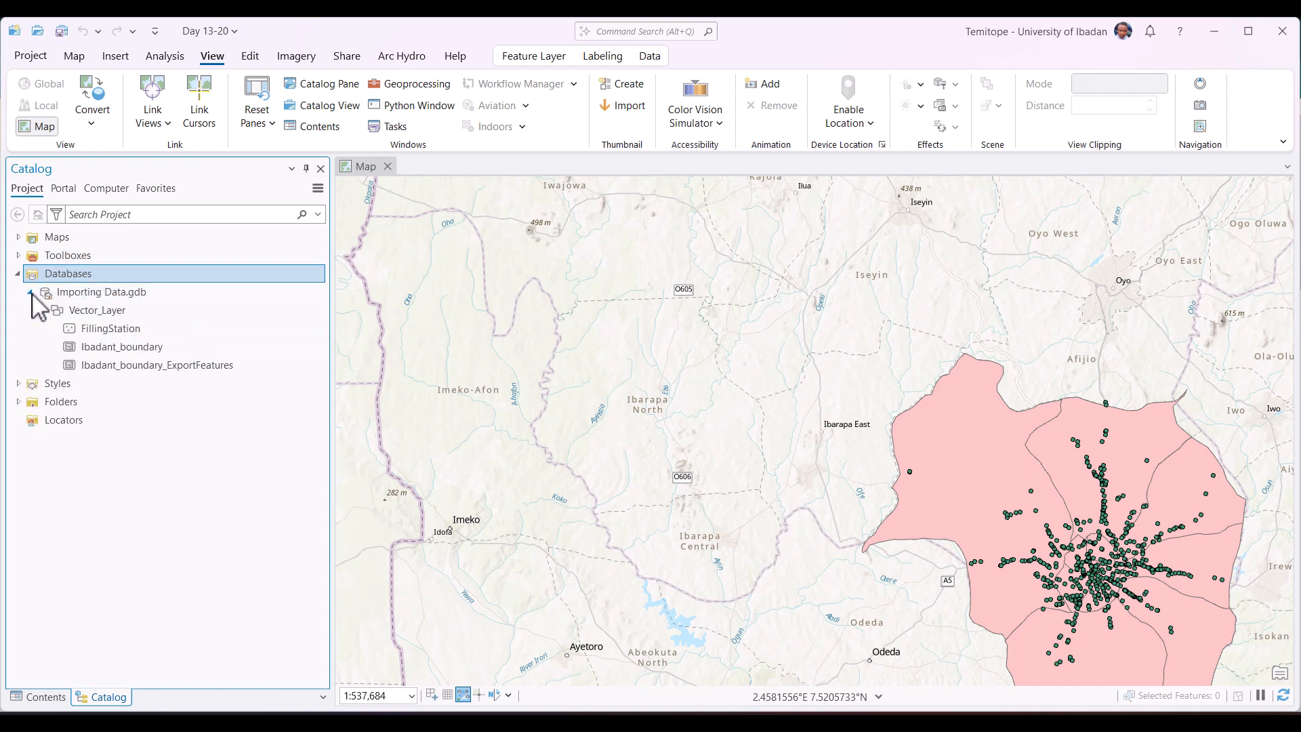
pyautogui.click(30, 291)
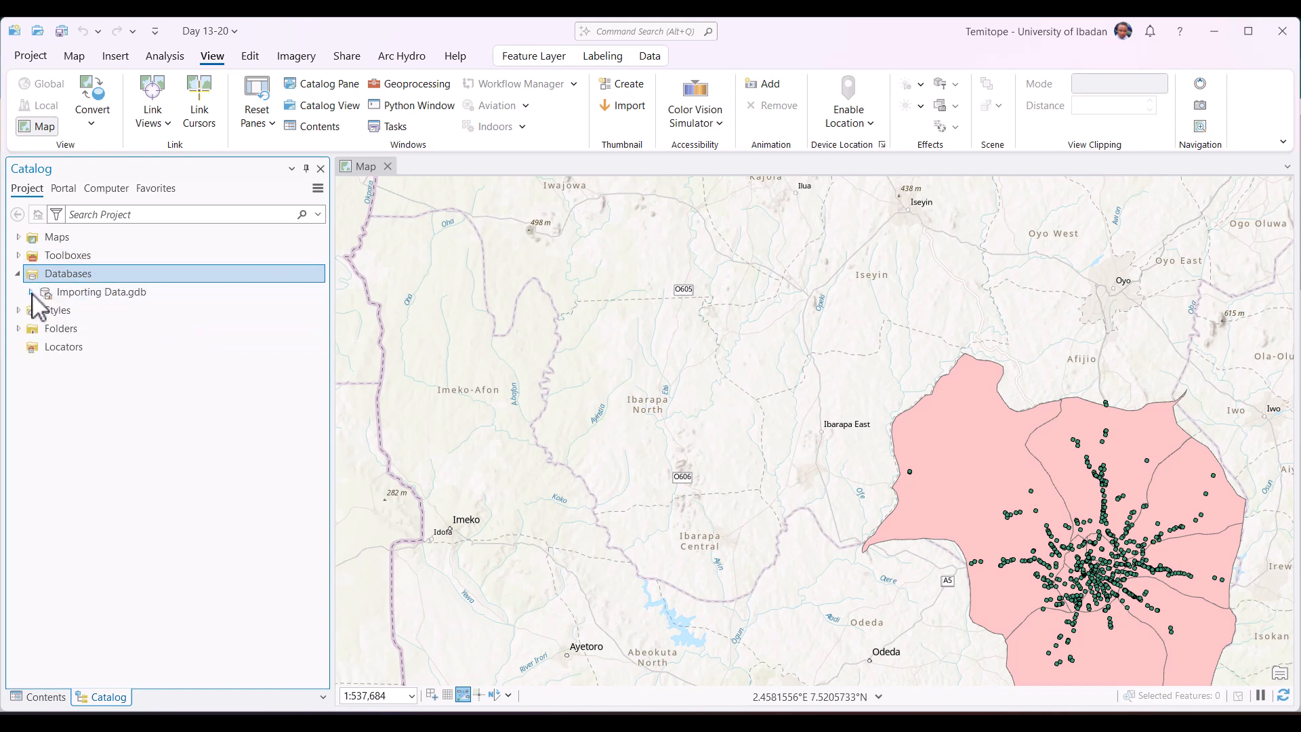
pyautogui.rightClick(76, 287)
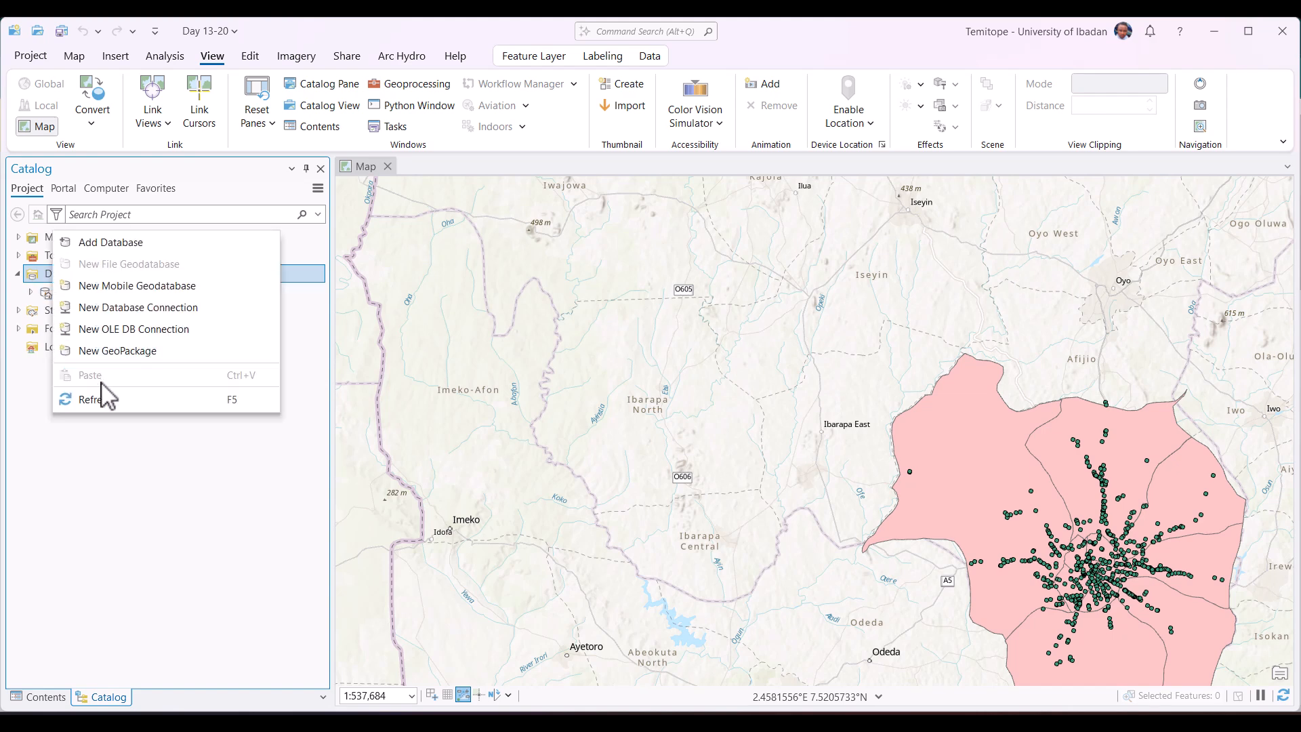
pyautogui.click(102, 401)
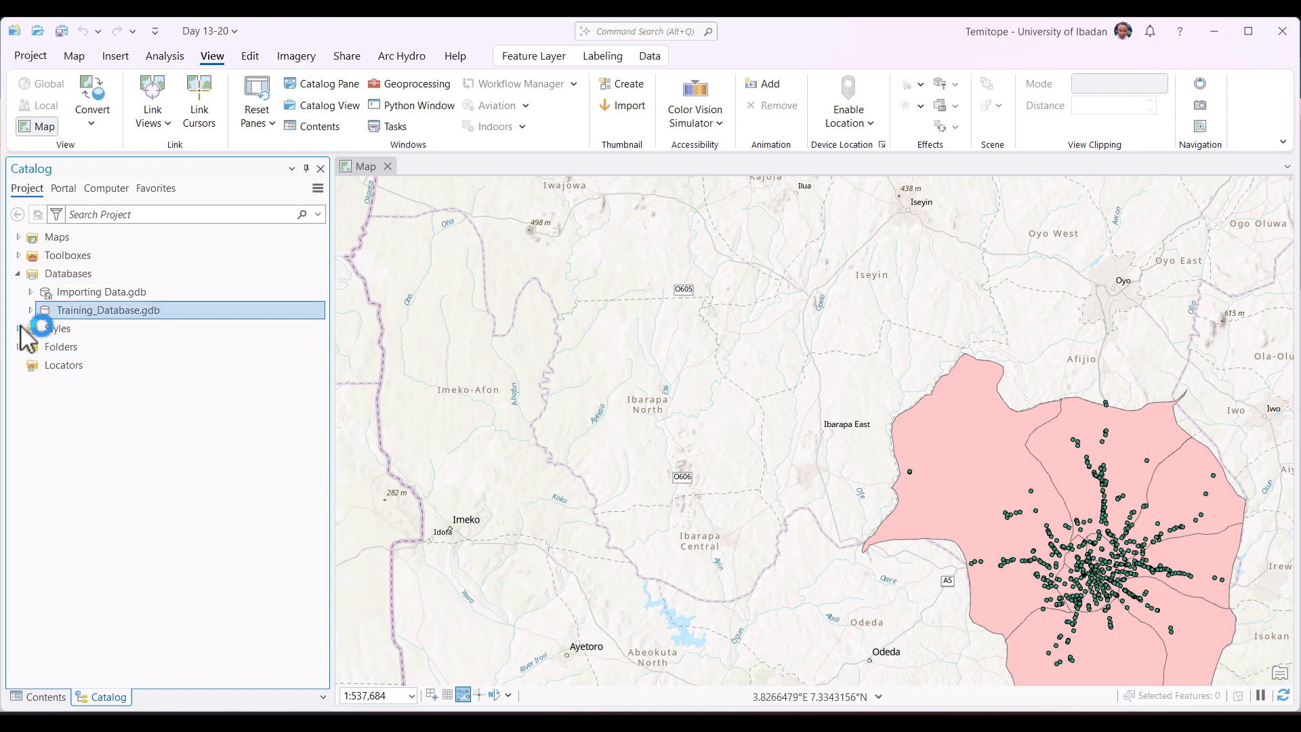
pyautogui.moveTo(91, 318)
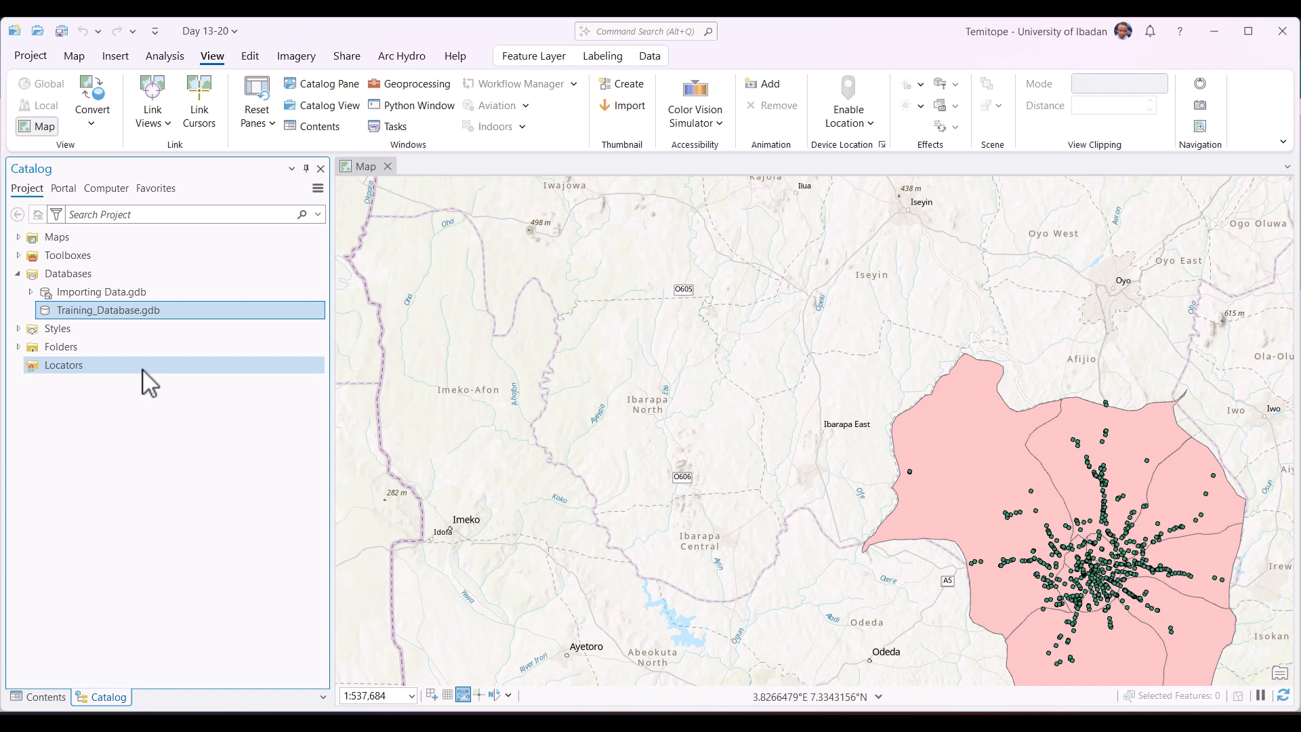
# Step: Remove the FillingStation and Ibadant_boundary layers from the map
pyautogui.click(39, 697)
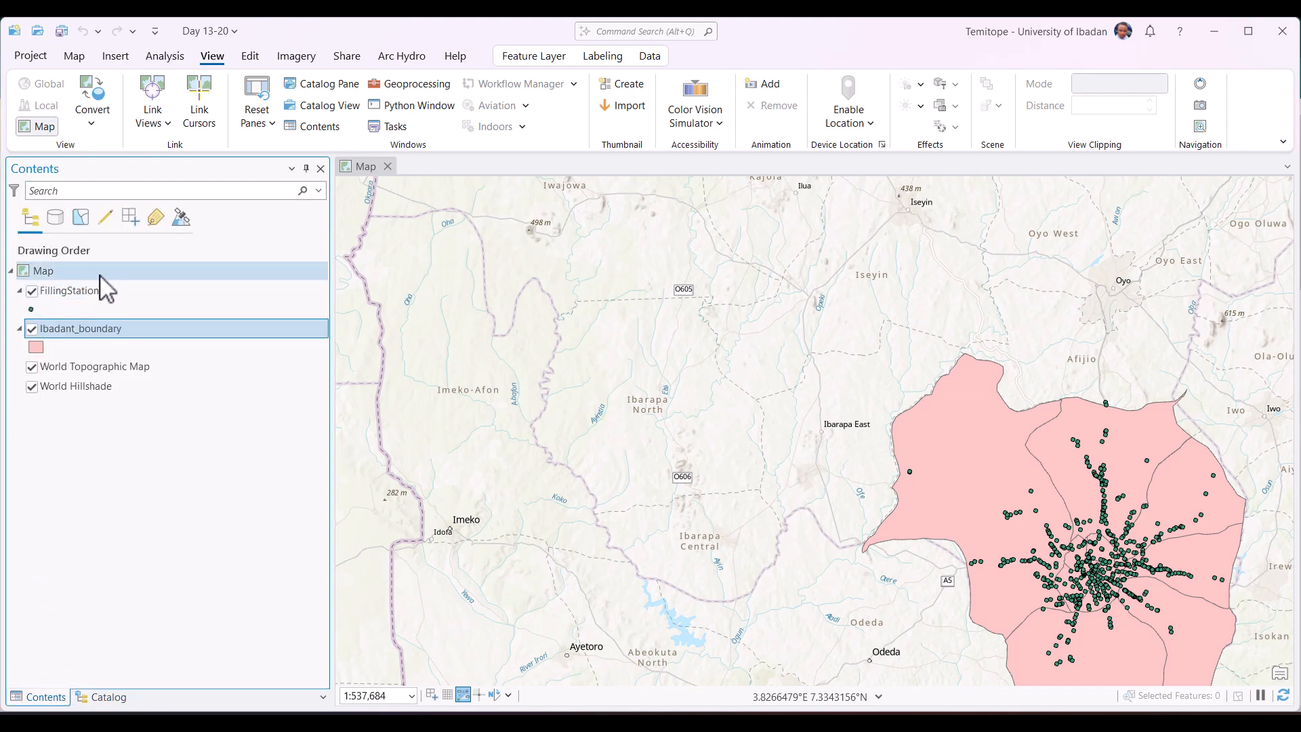
pyautogui.click(97, 297)
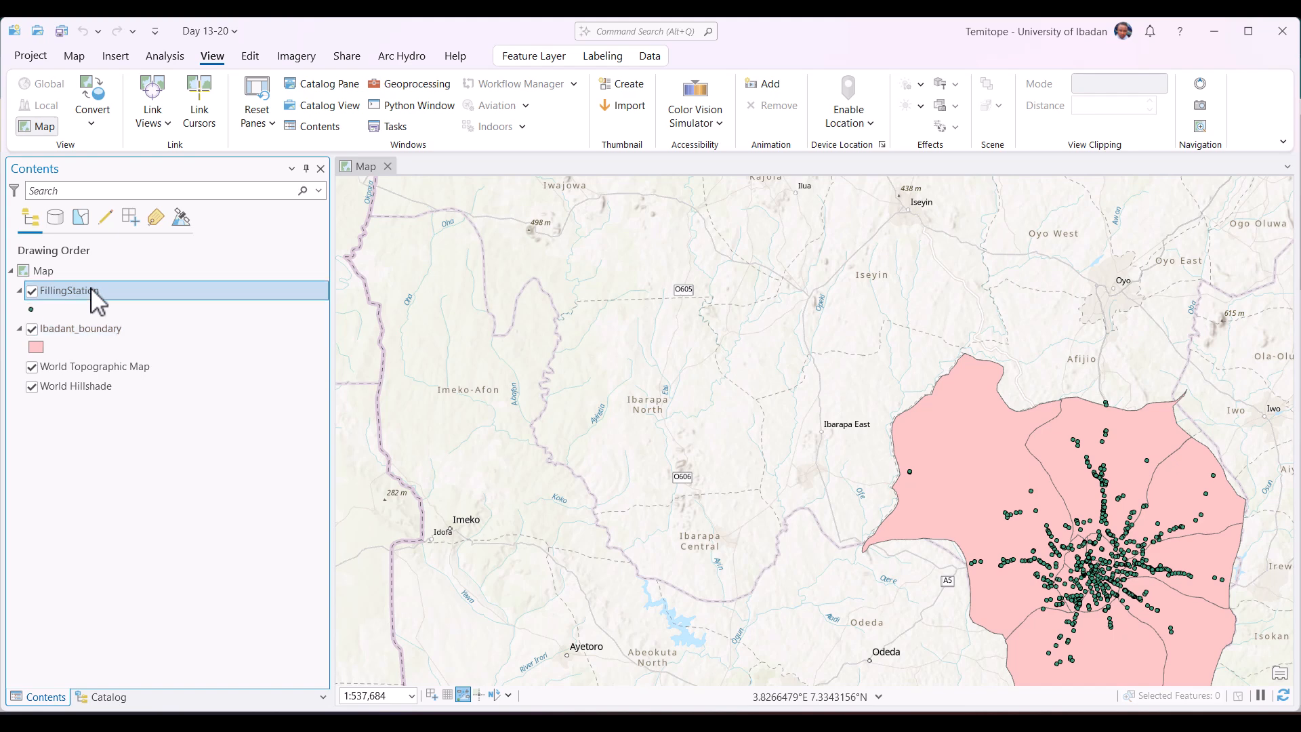
pyautogui.rightClick(92, 290)
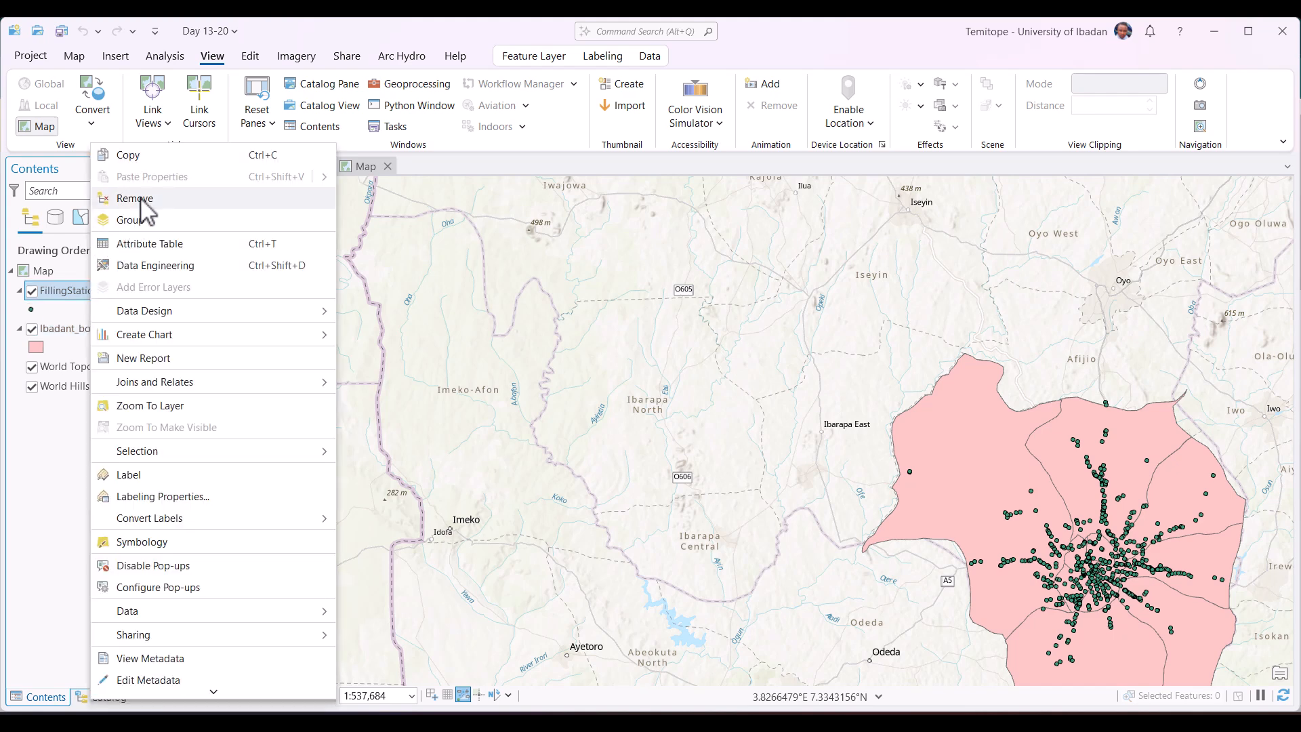
pyautogui.click(135, 198)
pyautogui.click(97, 296)
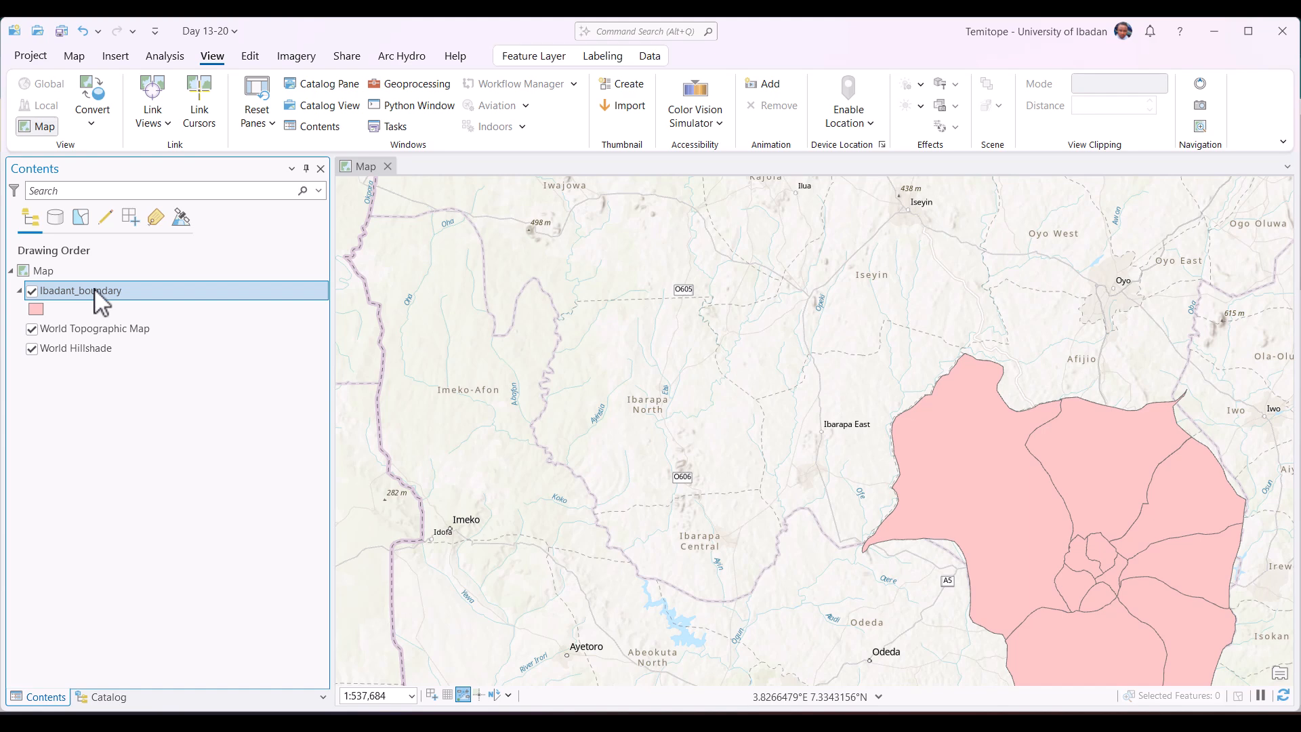
pyautogui.rightClick(95, 290)
pyautogui.click(163, 203)
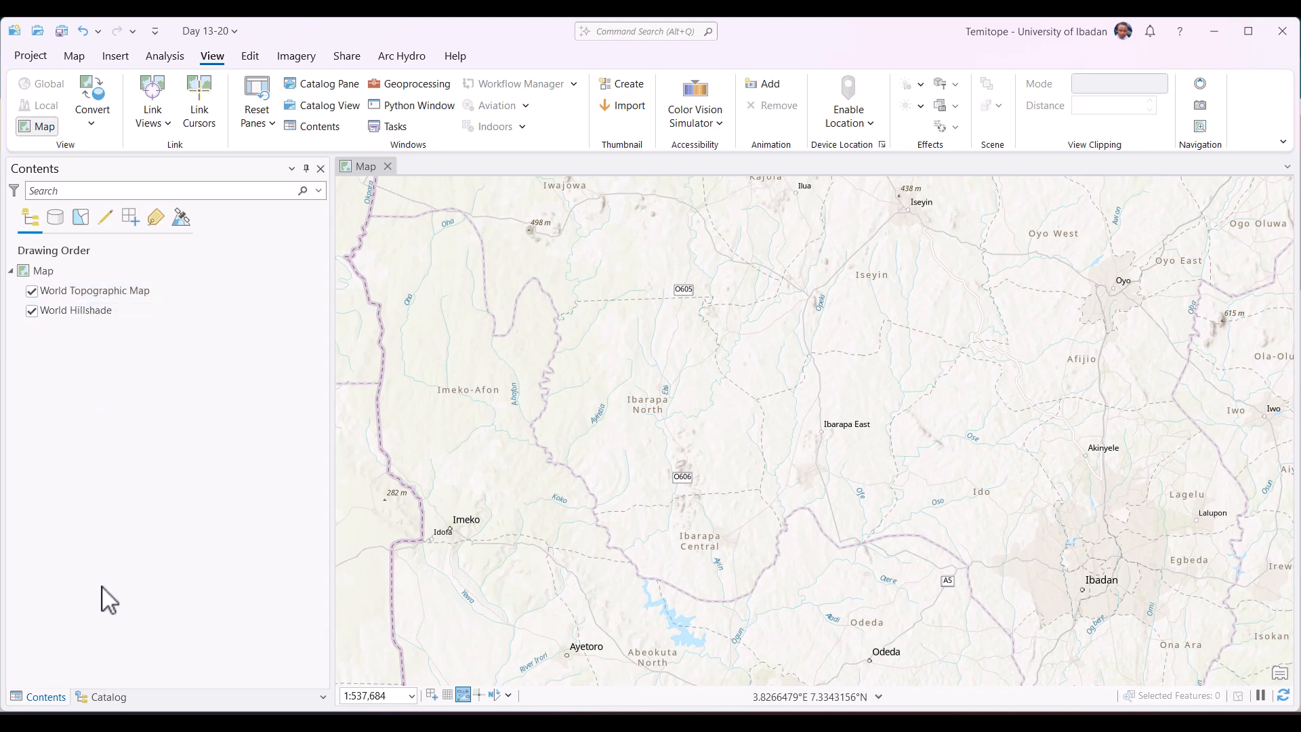
# Step: Start creating a feature dataset in Training_Database.gdb and name it Vector_P1
pyautogui.click(93, 696)
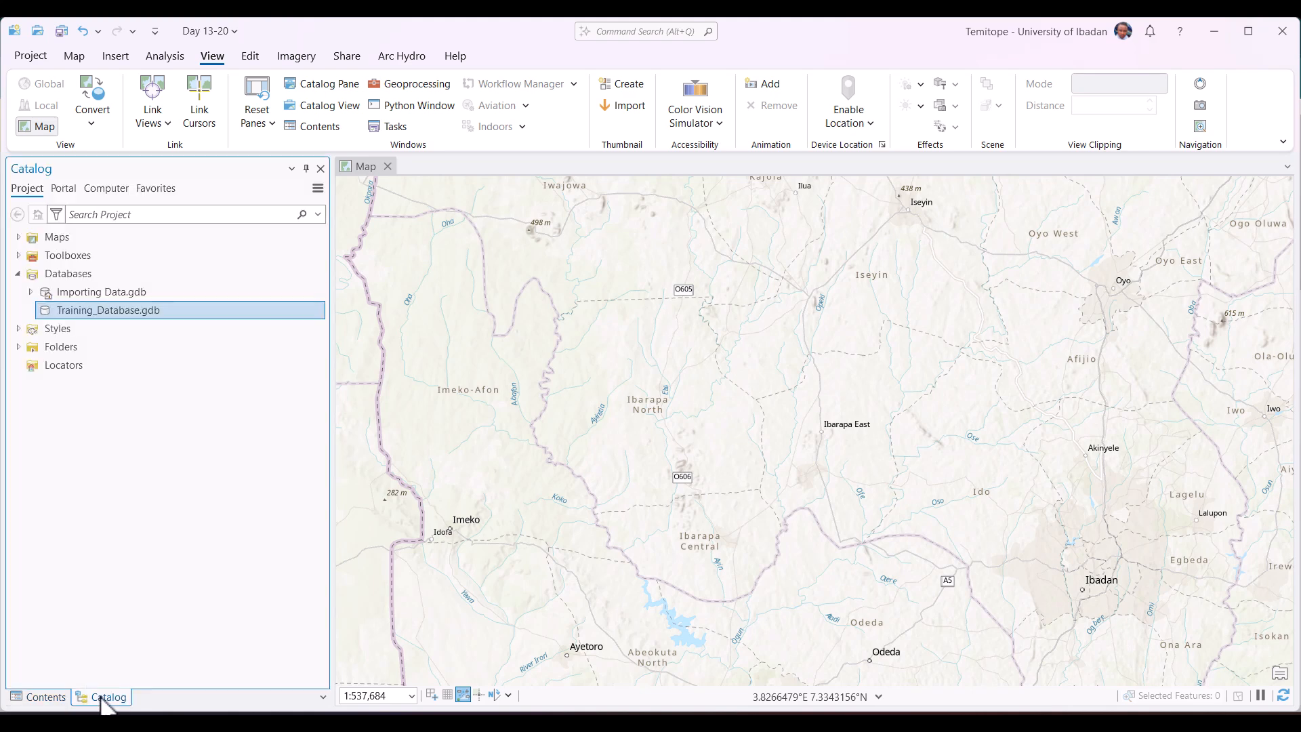
pyautogui.click(31, 292)
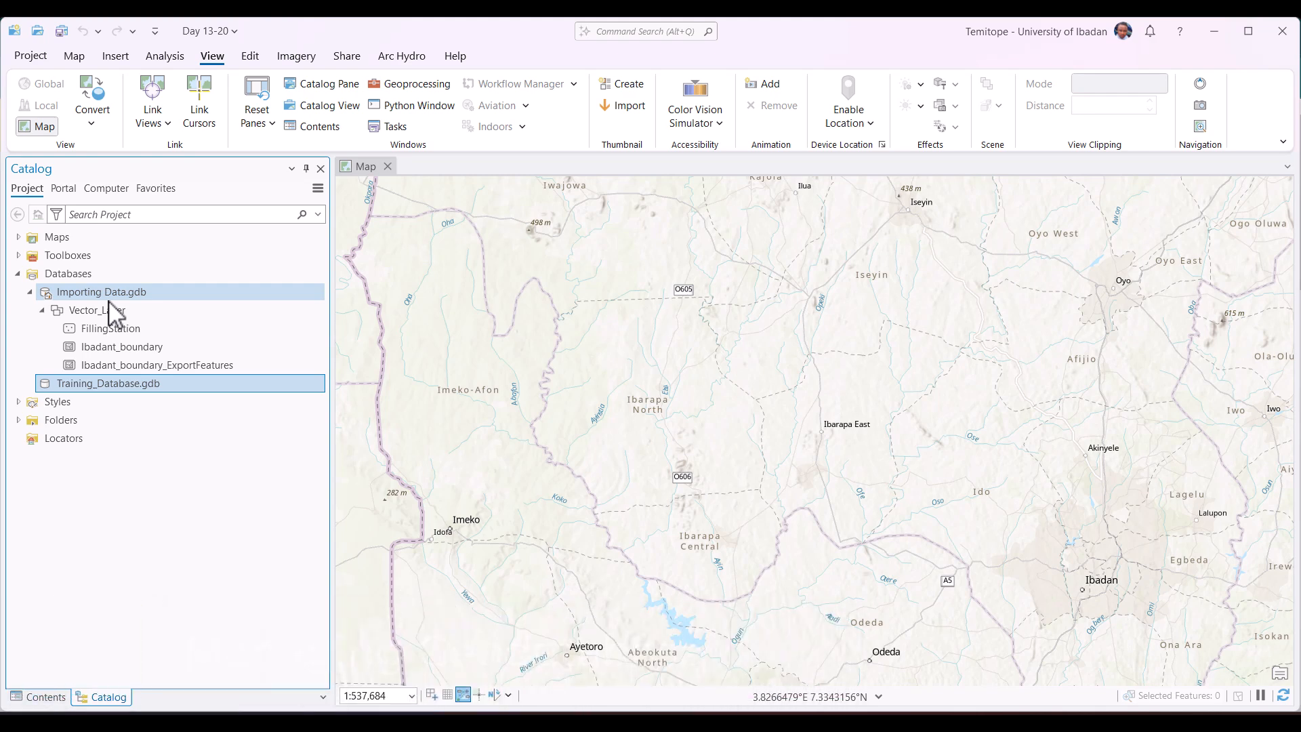
pyautogui.moveTo(103, 299)
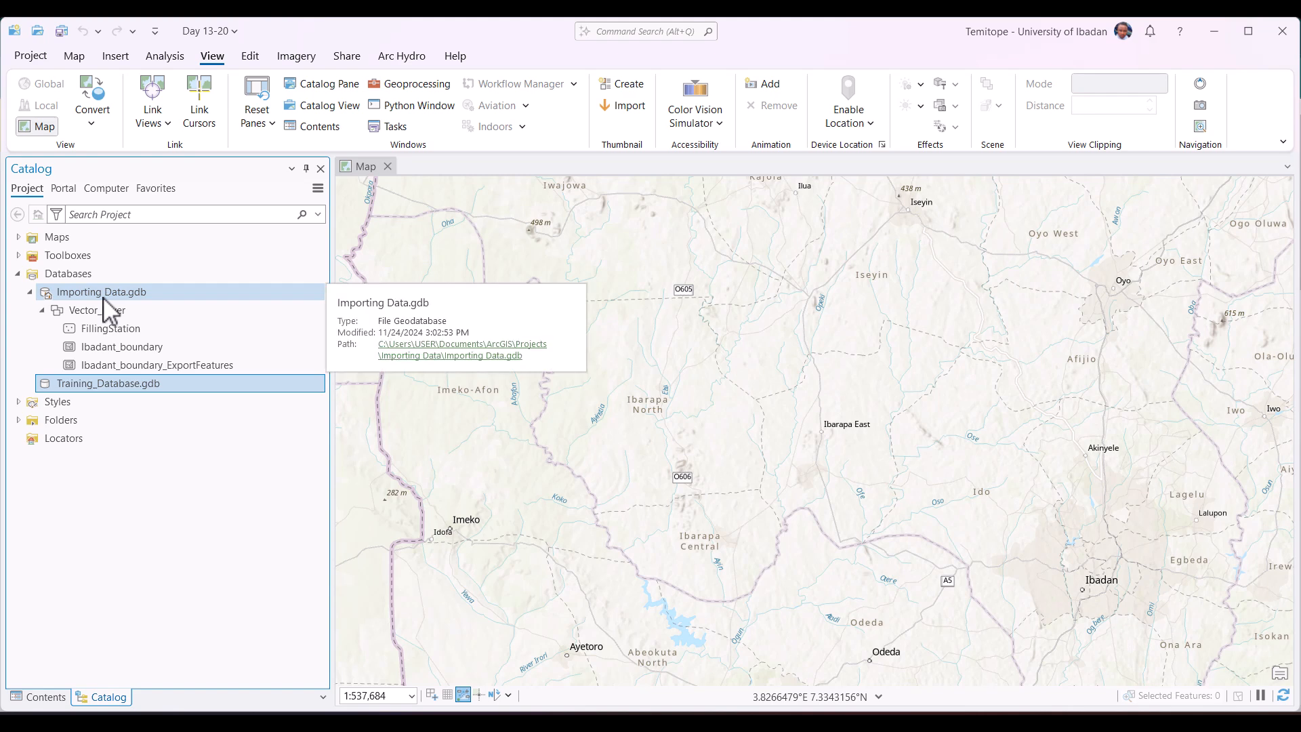
pyautogui.moveTo(131, 380)
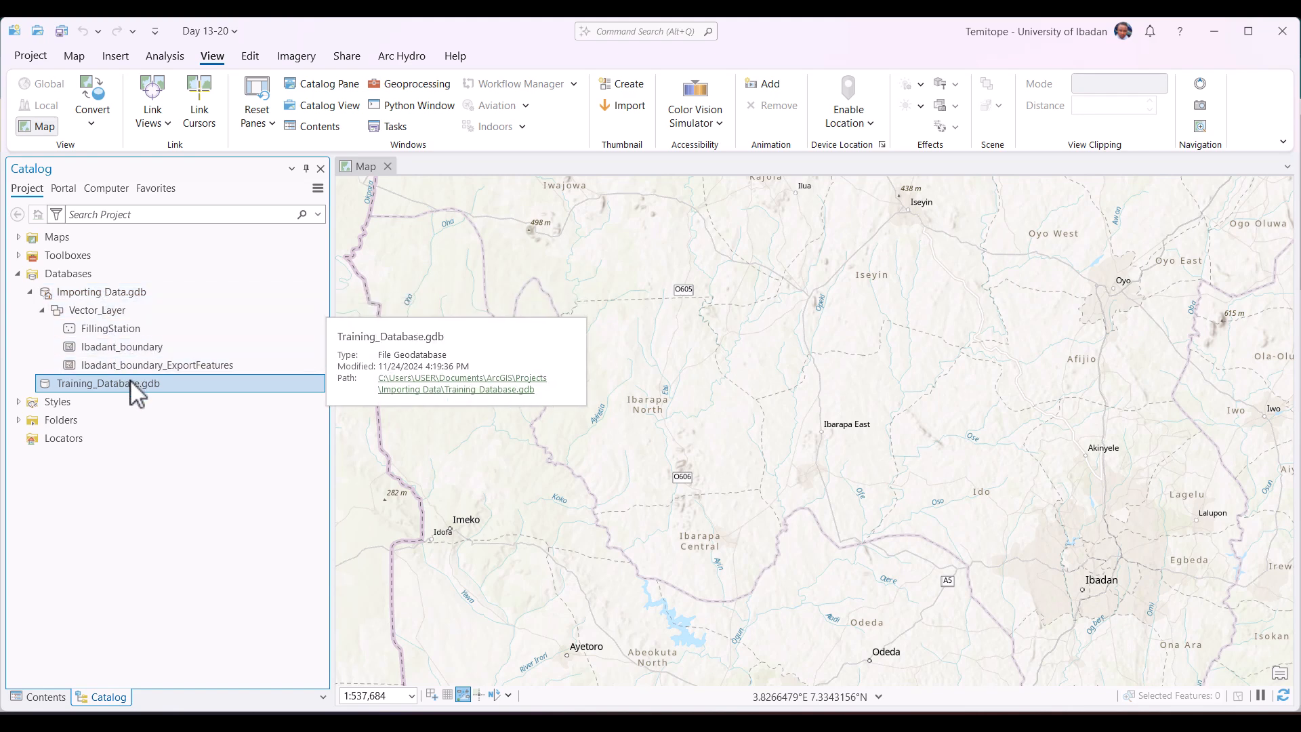
pyautogui.rightClick(137, 385)
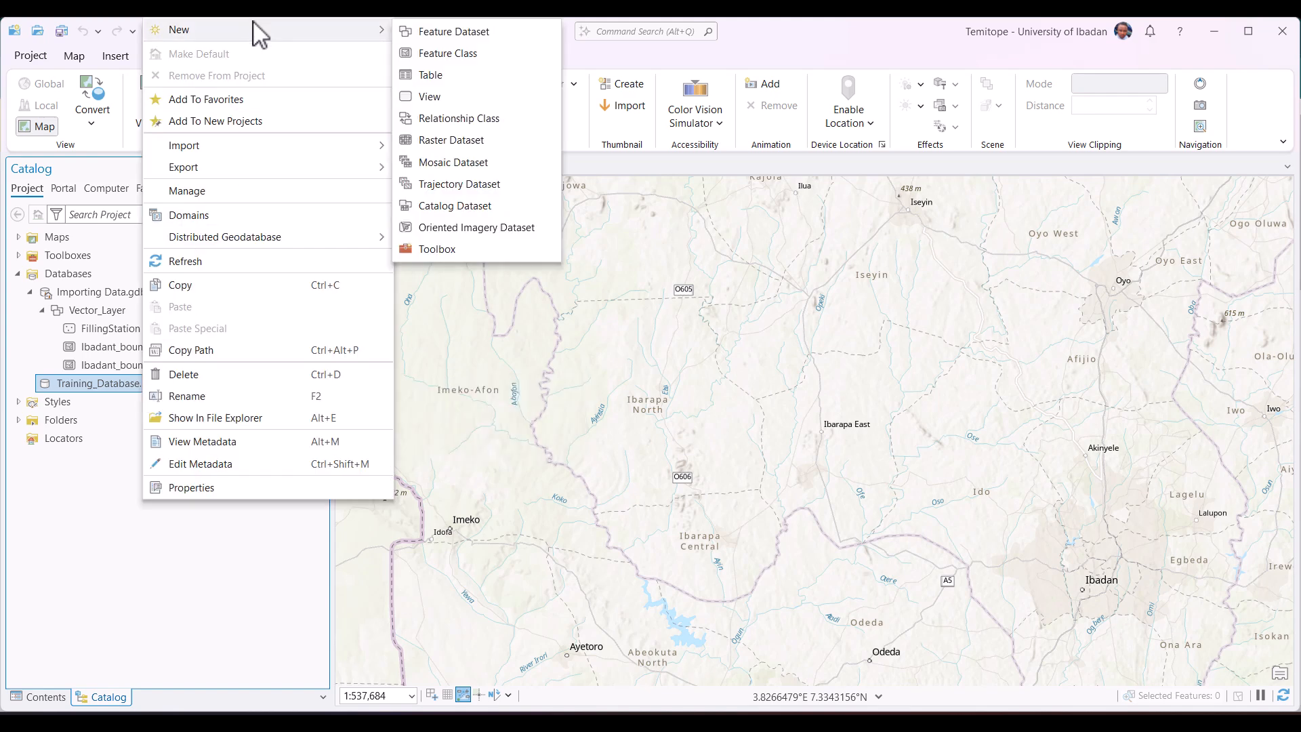
pyautogui.click(456, 33)
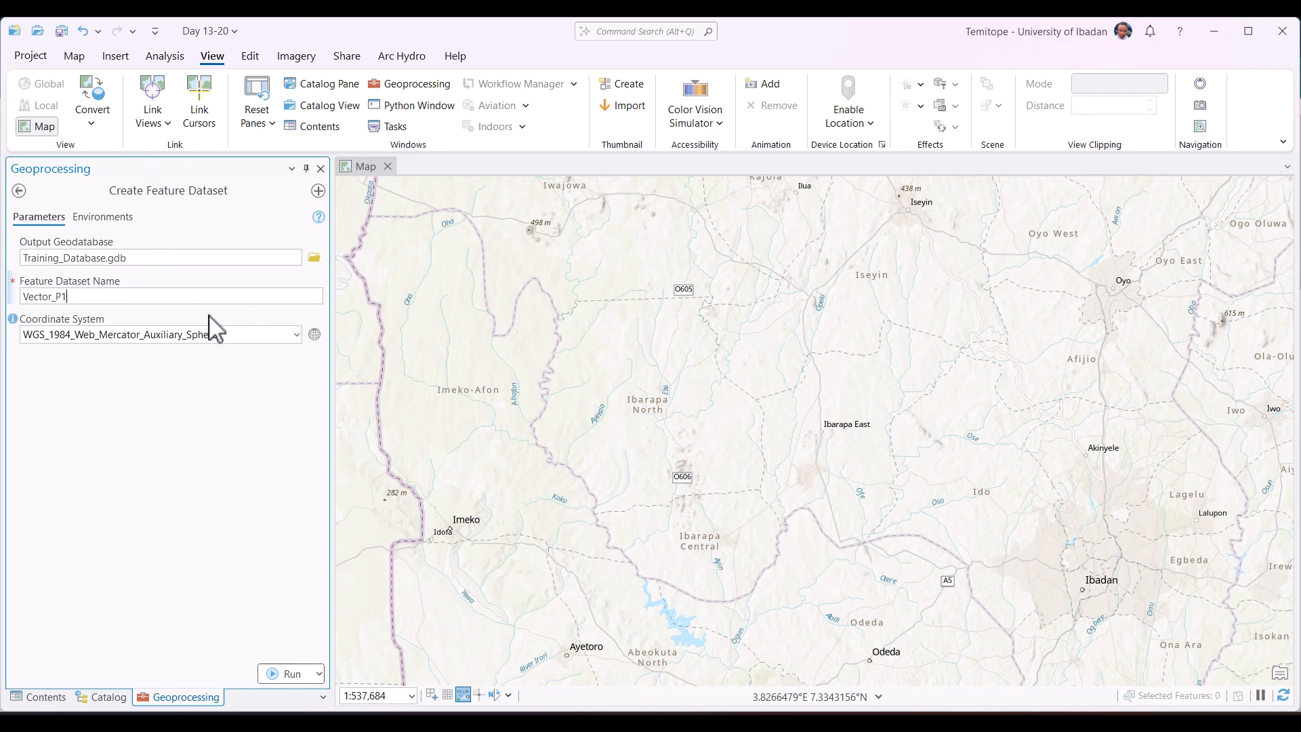
# Step: Find the Minna coordinate systems and set Vector_P1's coordinate system to the projected Minna UTM Zone 31N
pyautogui.click(296, 334)
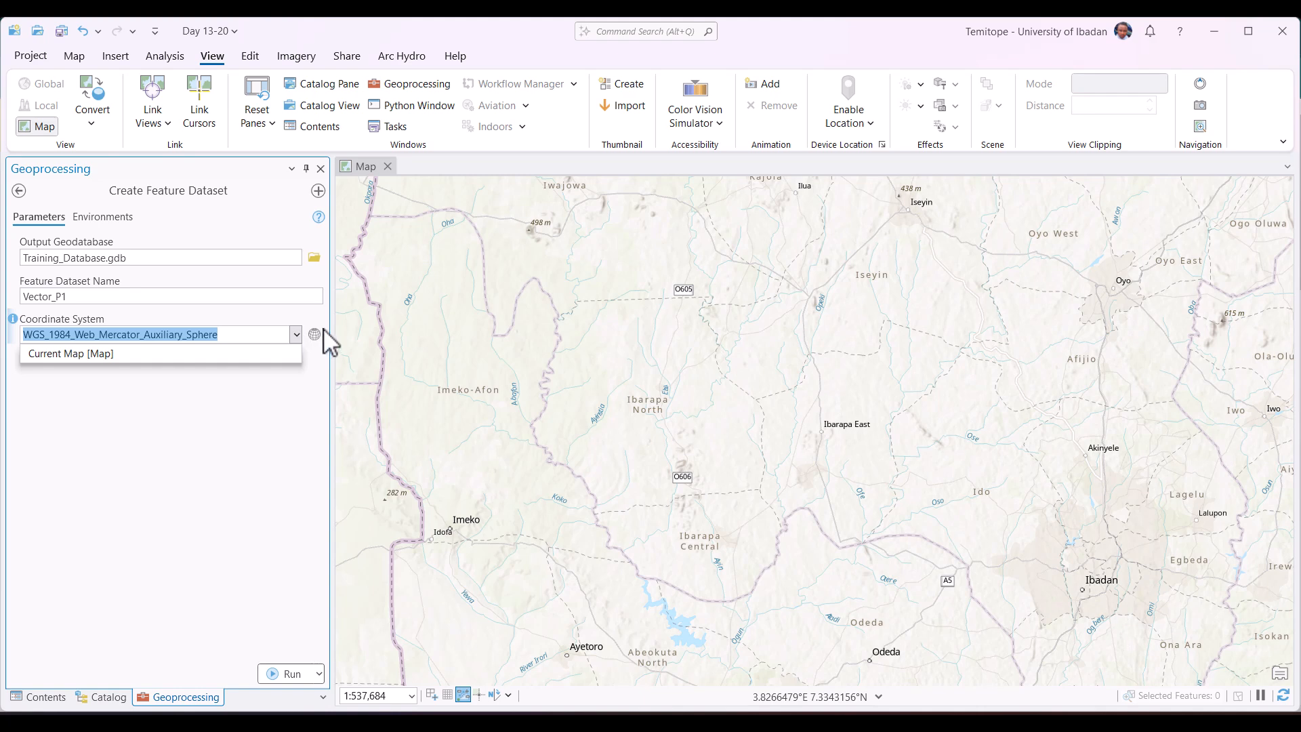
pyautogui.click(315, 334)
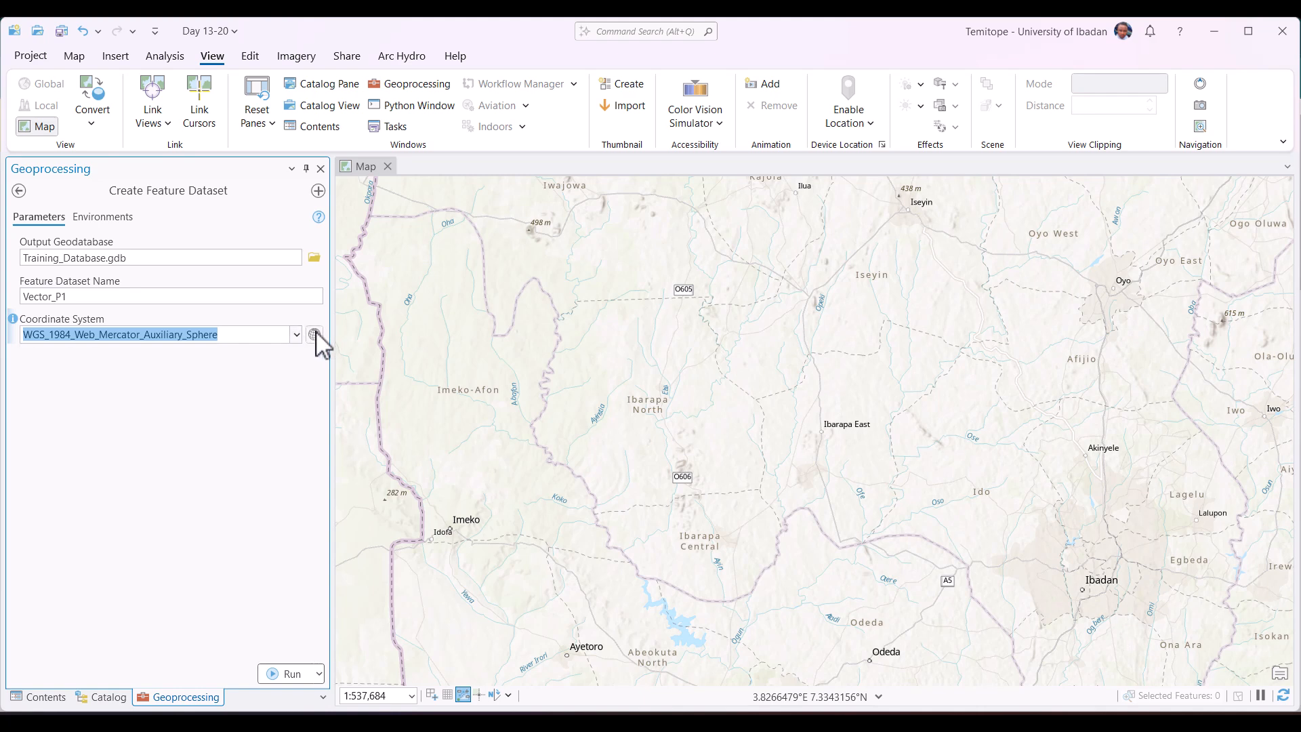
pyautogui.click(316, 335)
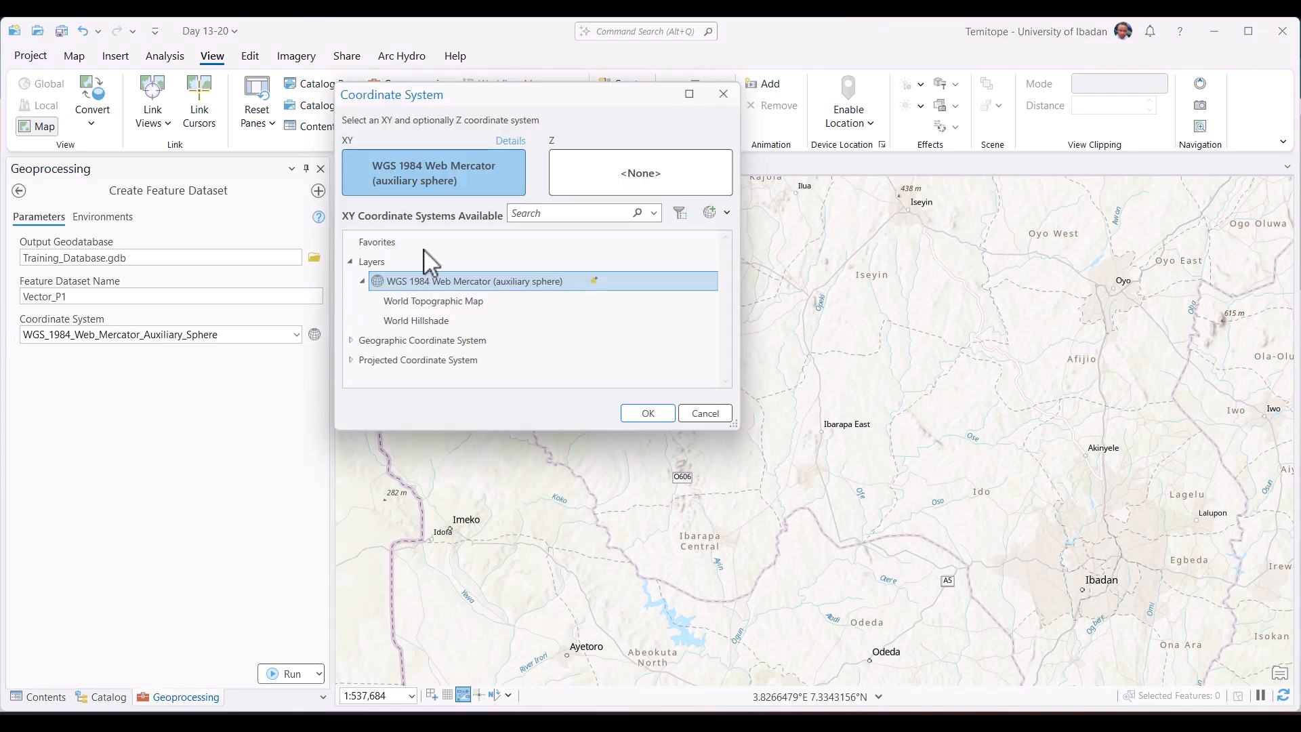
pyautogui.click(593, 216)
pyautogui.write('Minna')
pyautogui.press('Return')
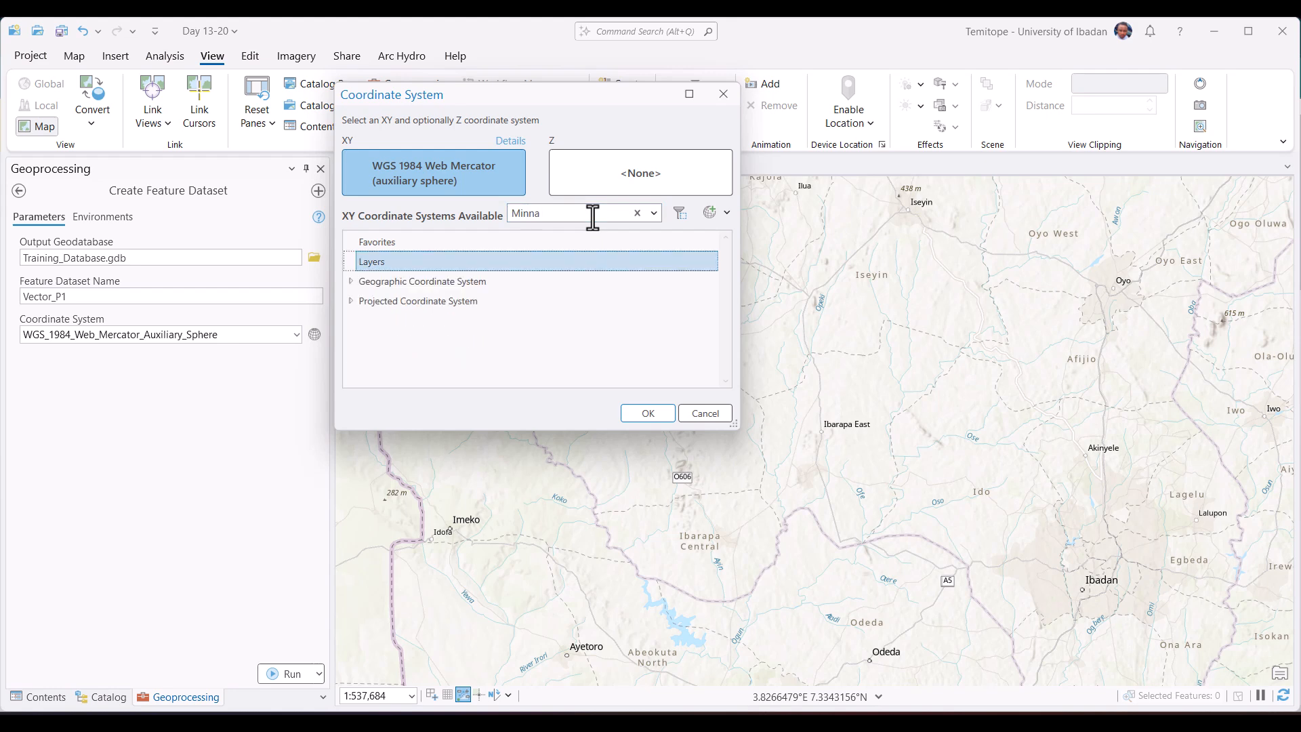
pyautogui.click(352, 306)
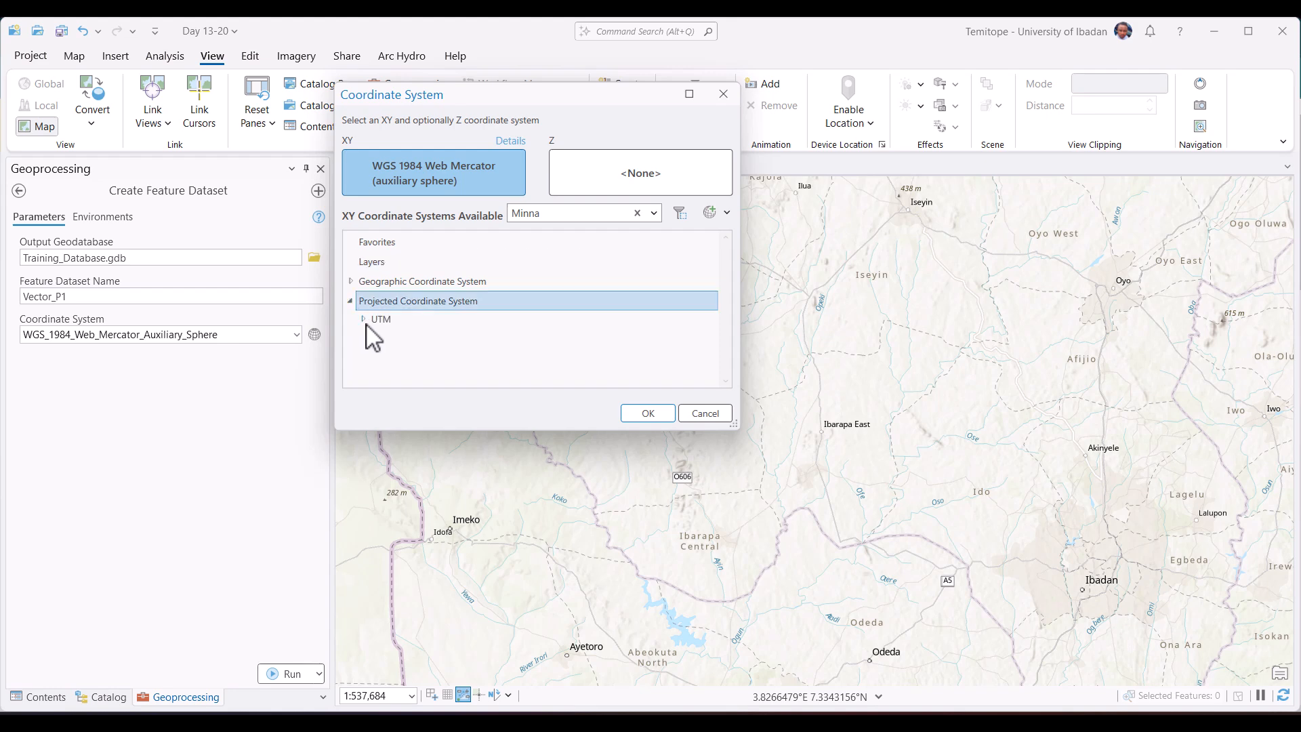
pyautogui.click(364, 320)
pyautogui.click(375, 335)
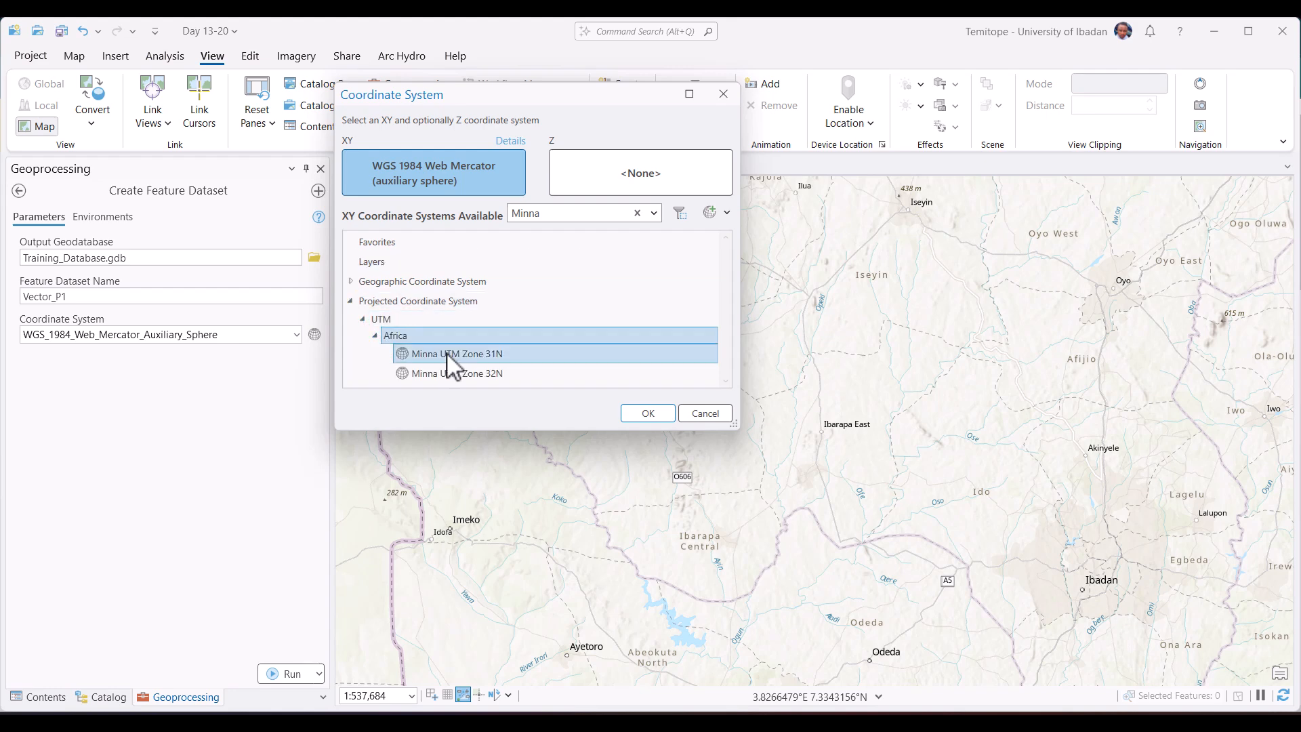
pyautogui.click(487, 354)
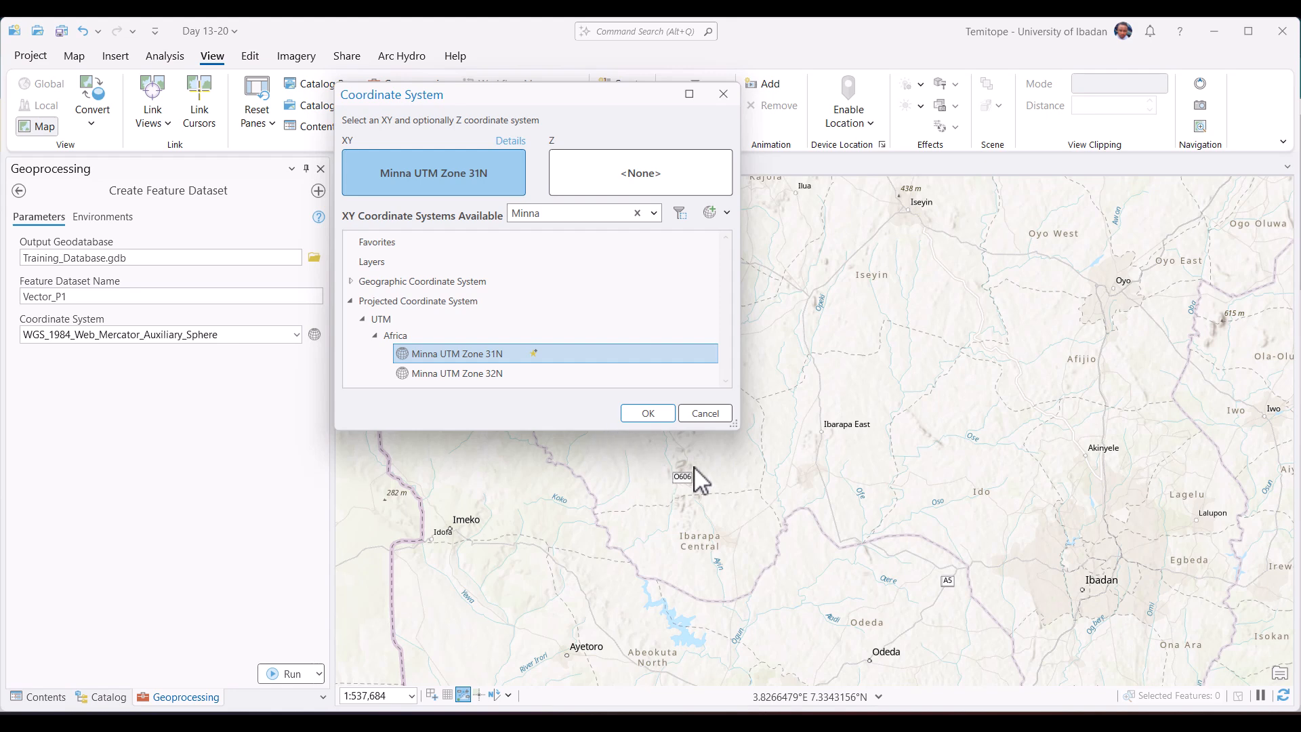
pyautogui.click(661, 416)
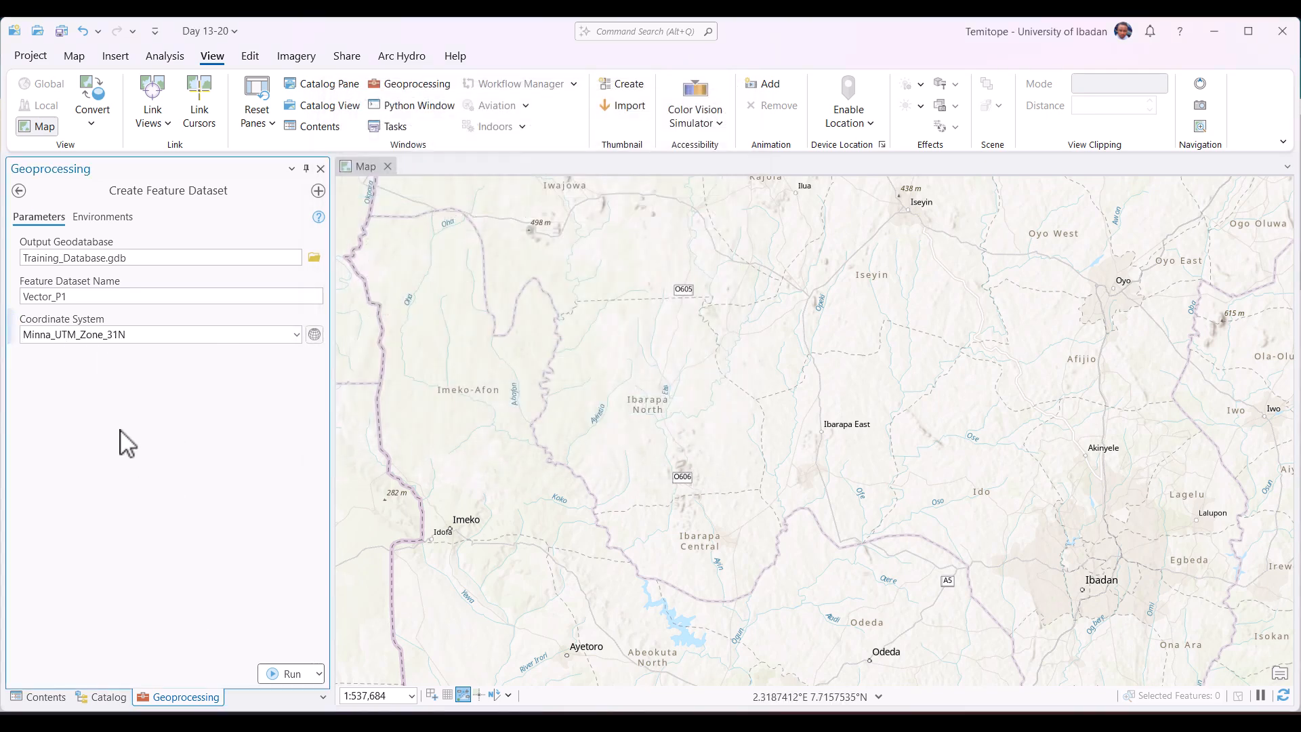
# Step: Create the Vector_P1 feature dataset, add a second one named Vector_P2 with Minna UTM Zone 31N, and check them in the catalog
pyautogui.click(294, 676)
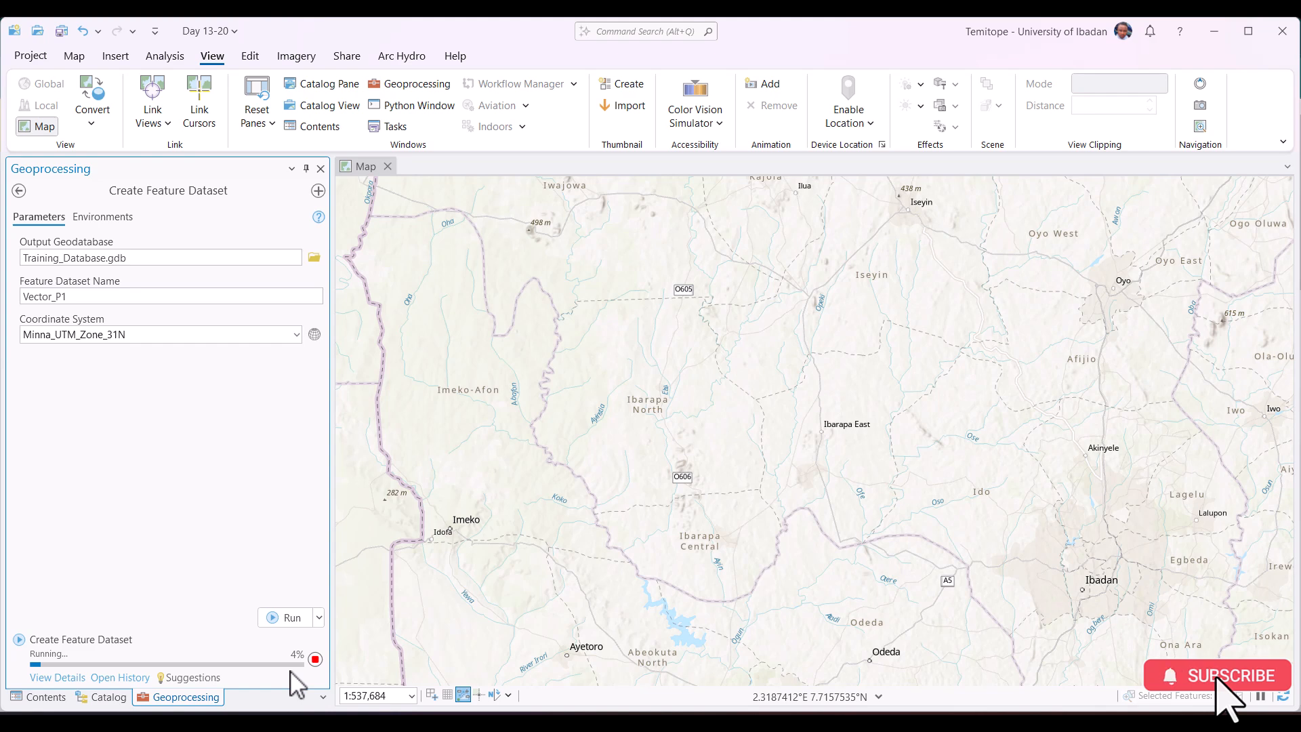
pyautogui.moveTo(105, 659)
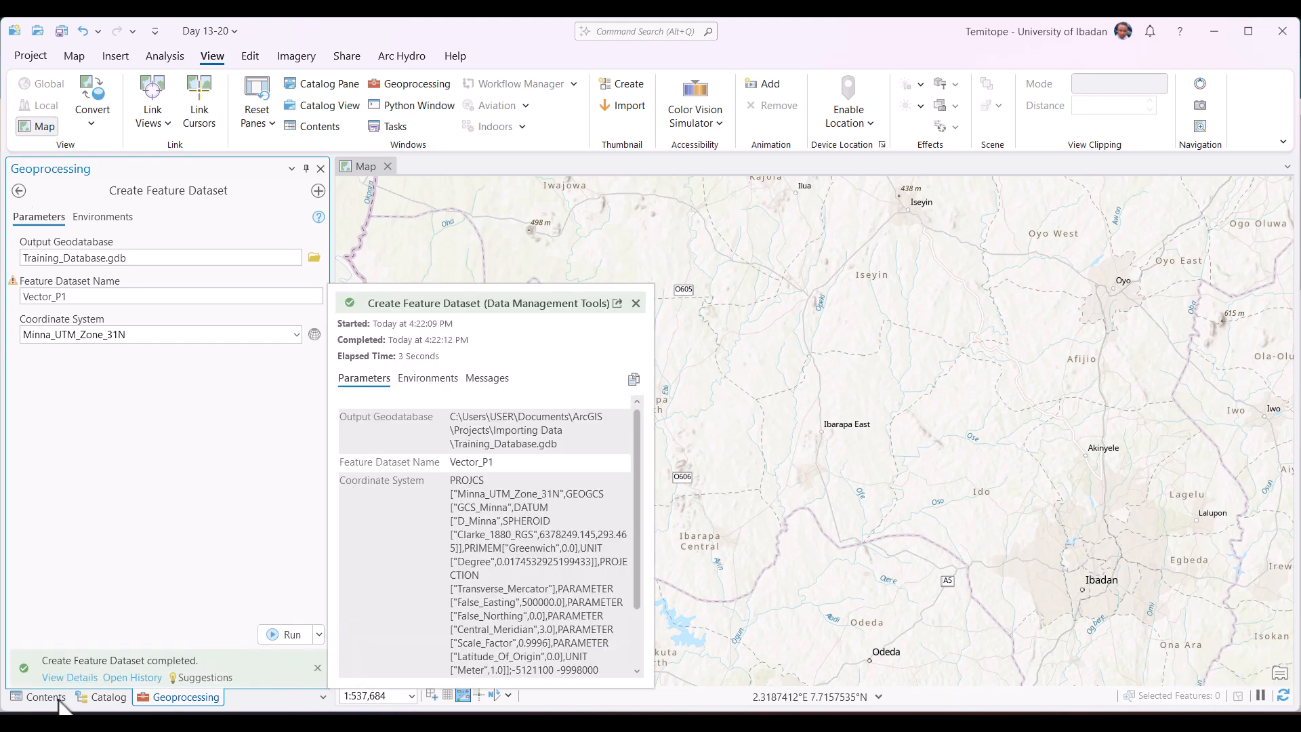
pyautogui.click(102, 697)
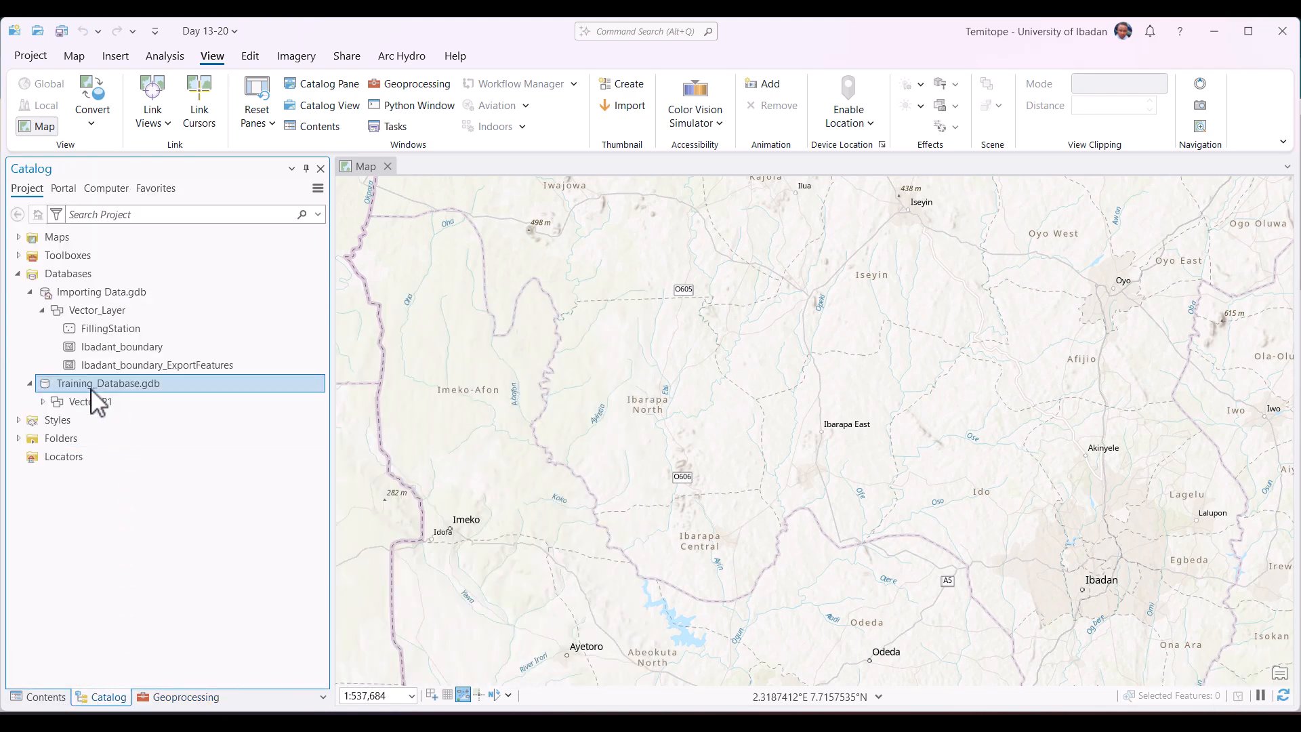
pyautogui.moveTo(61, 391)
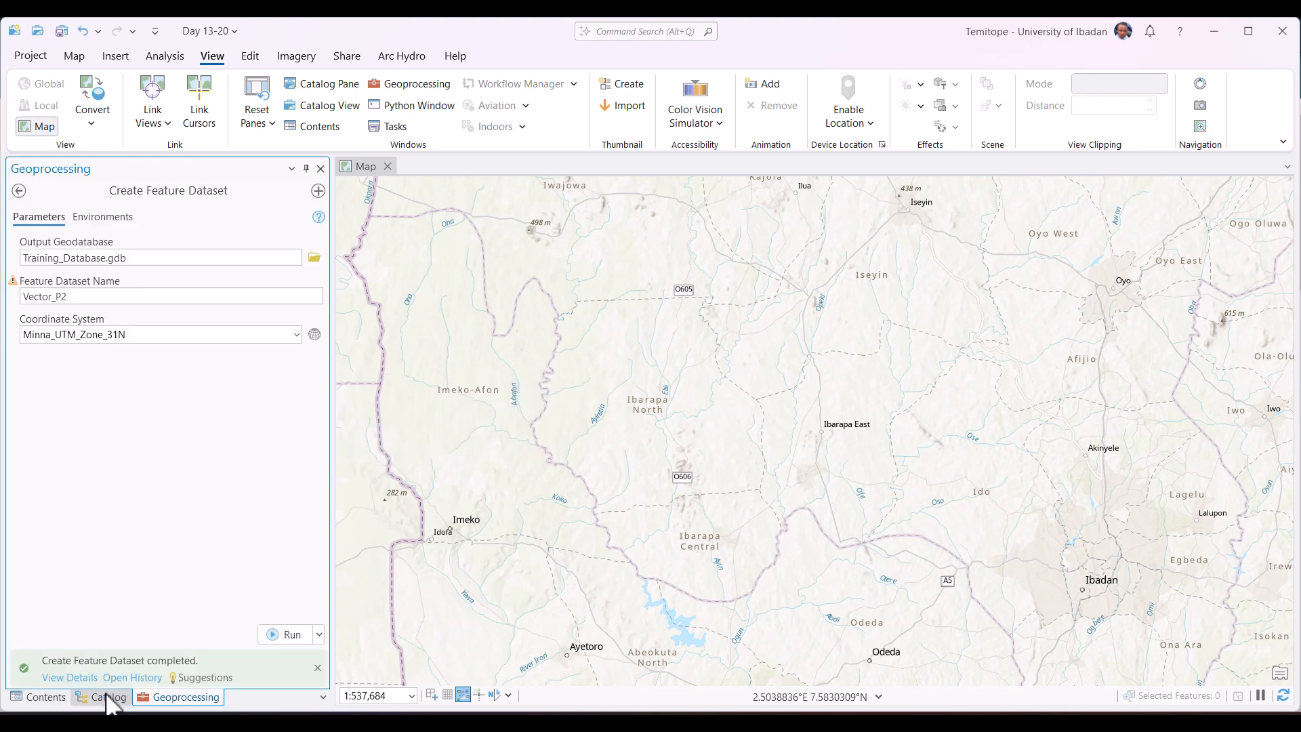
pyautogui.click(107, 698)
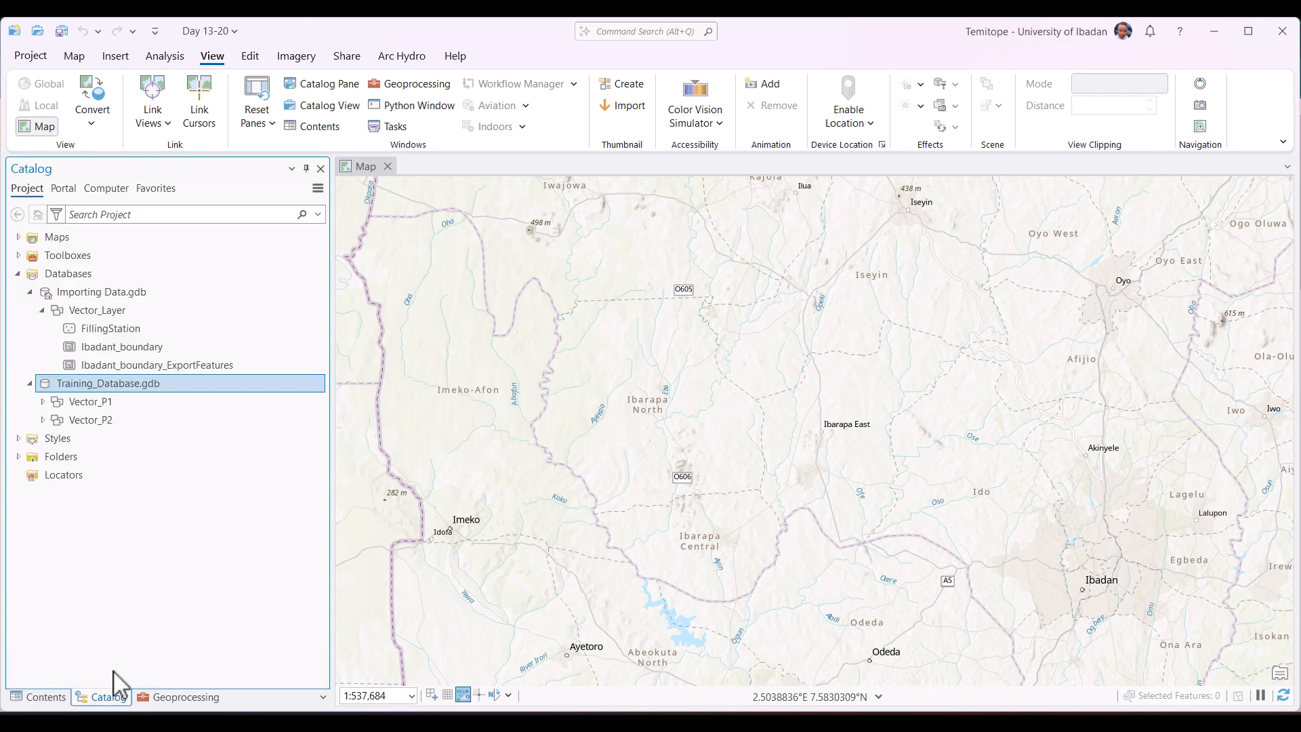
# Step: Try to copy the FillingStation feature class from Vector_Layer into the Vector_P1 feature dataset
pyautogui.moveTo(100, 332)
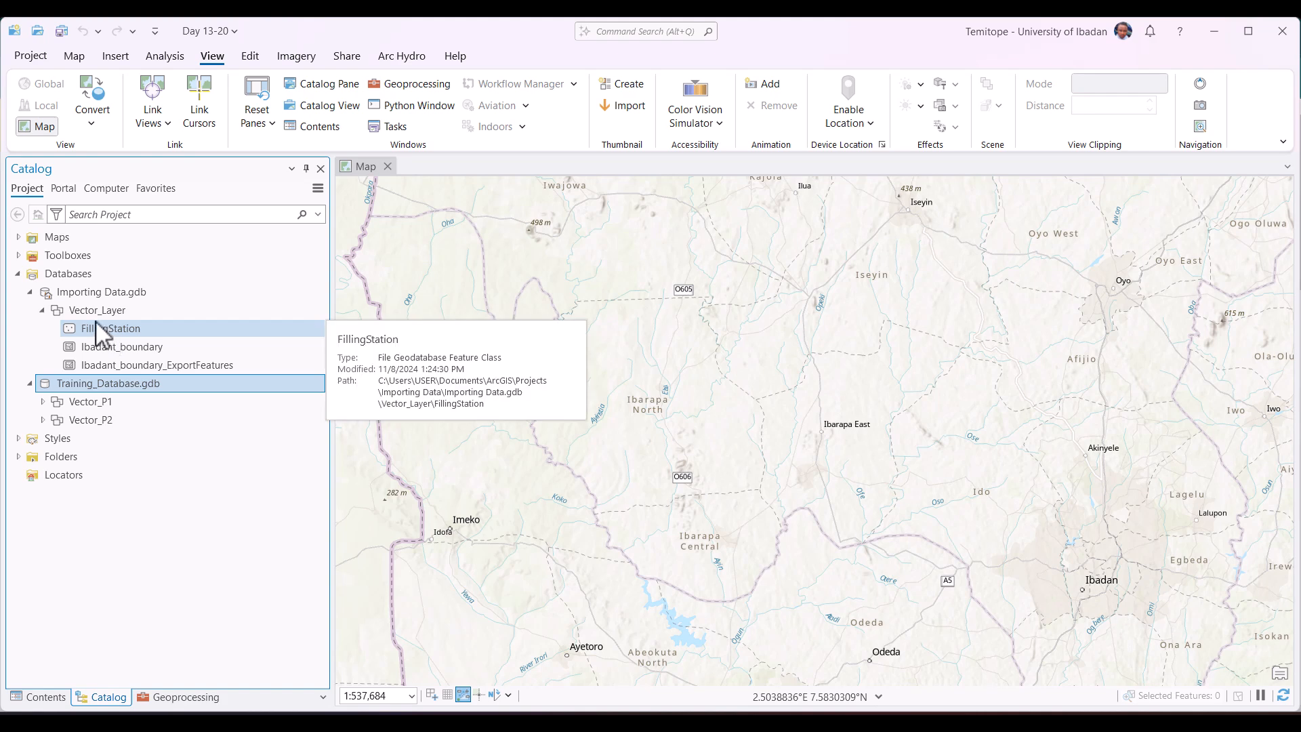
pyautogui.moveTo(137, 313)
pyautogui.click(126, 330)
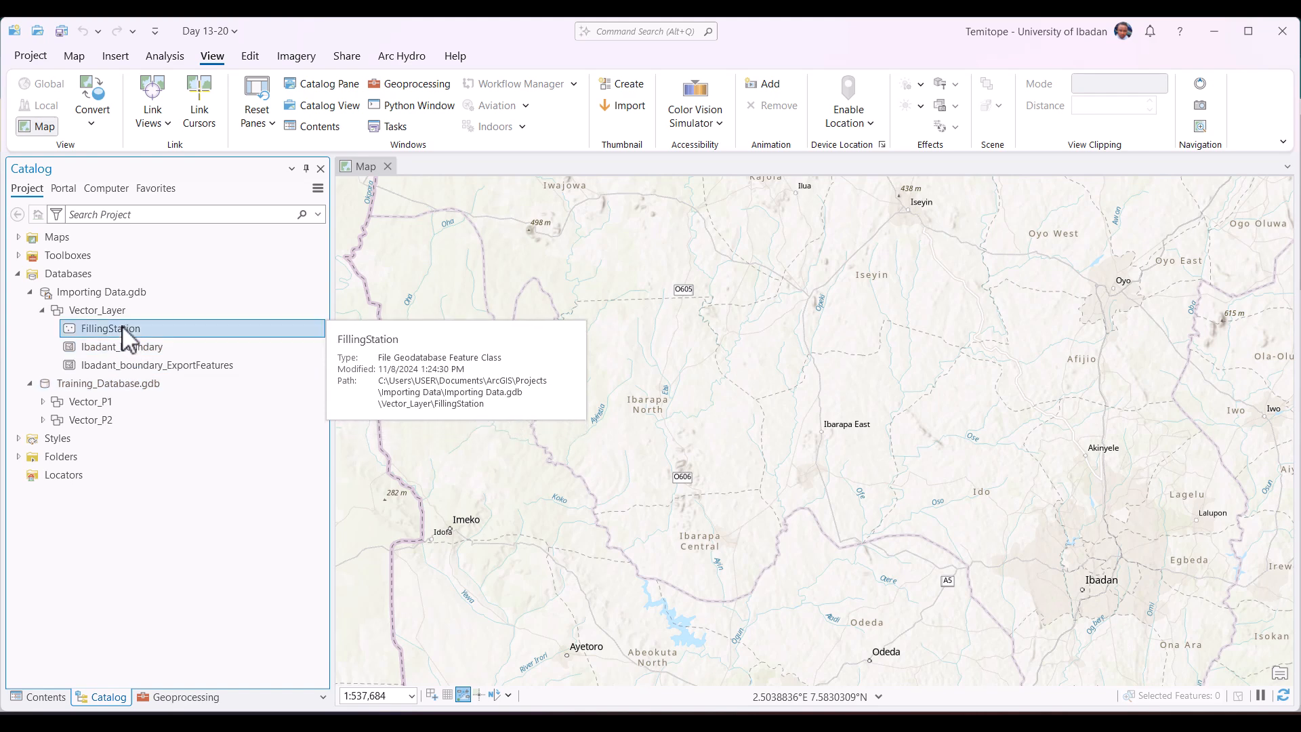
pyautogui.moveTo(127, 333); pyautogui.dragTo(101, 405)
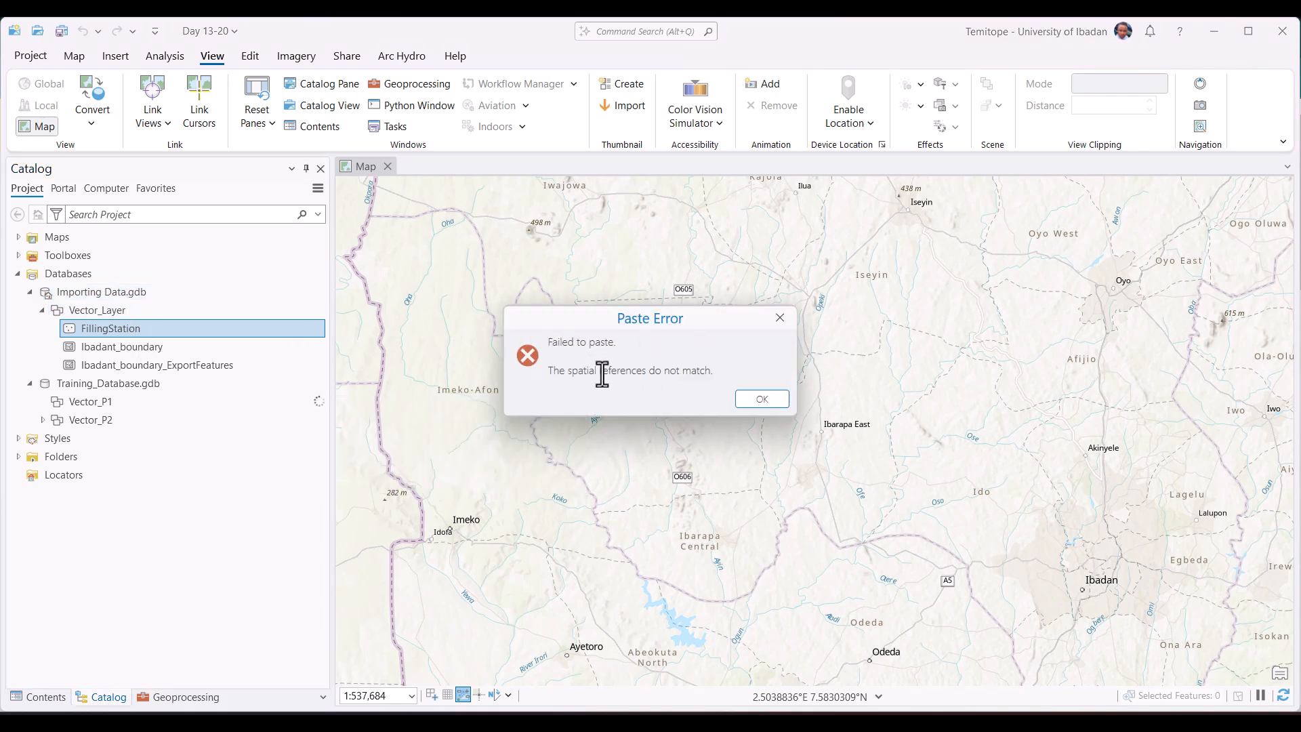
pyautogui.click(785, 325)
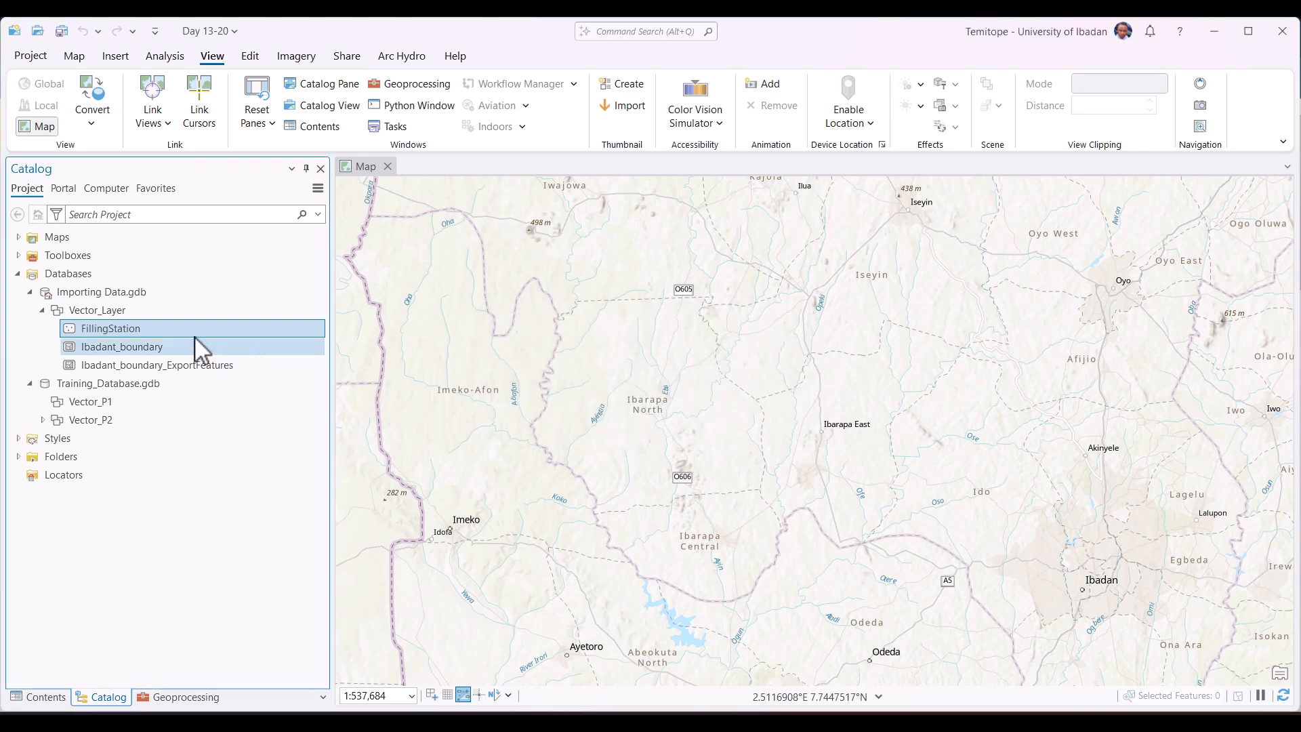
pyautogui.moveTo(139, 332)
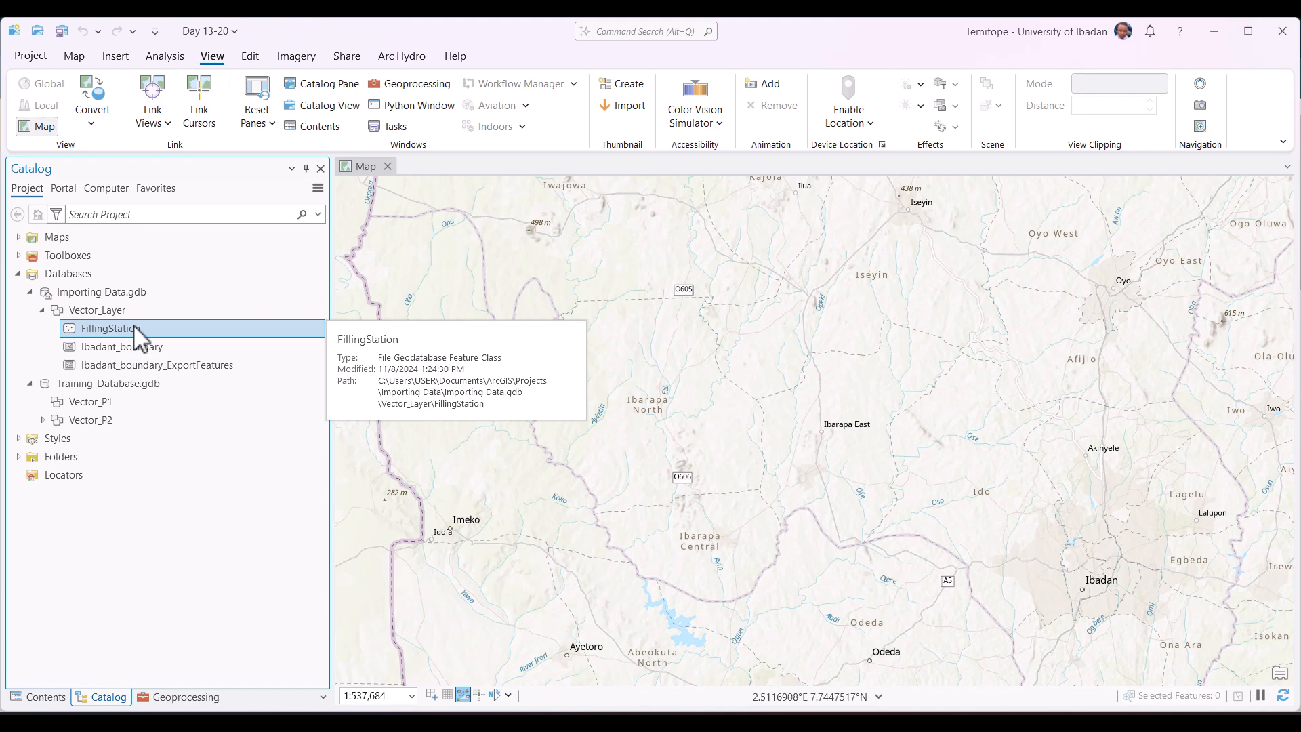
pyautogui.moveTo(100, 406)
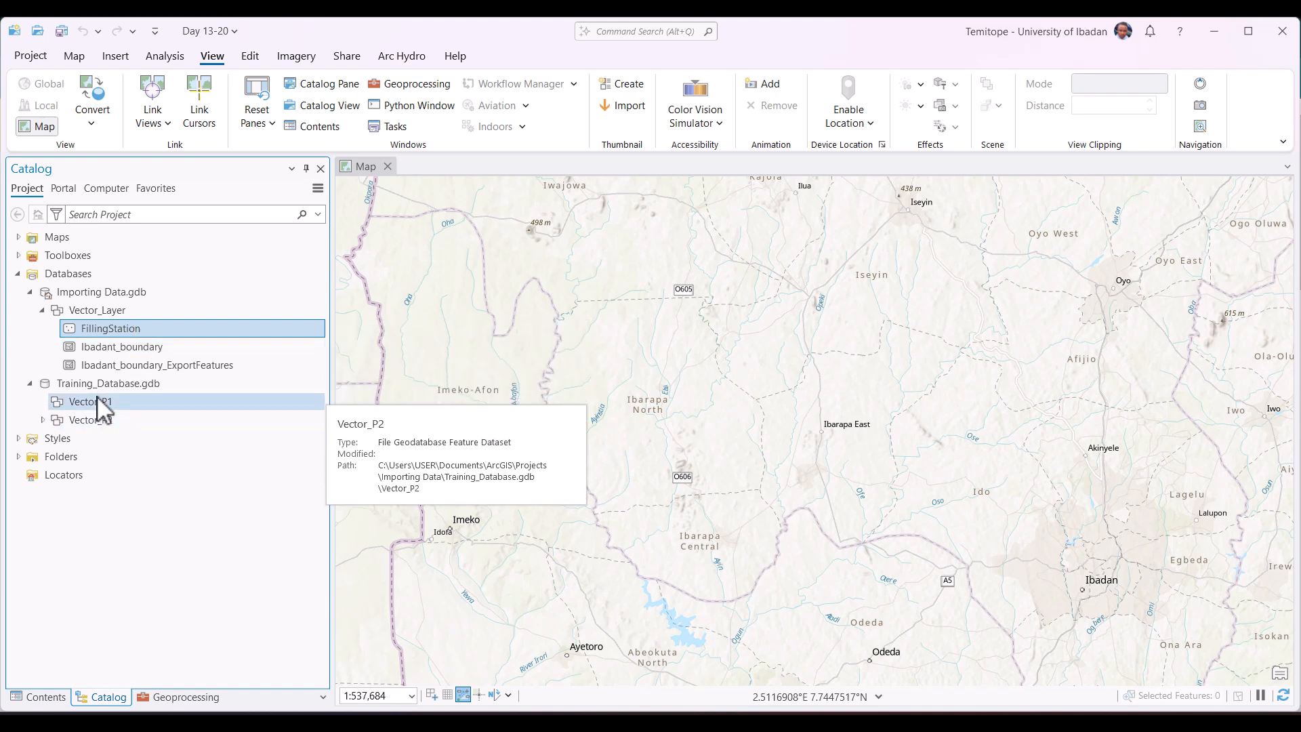
# Step: Add the FillingStation and Ibadant_boundary feature classes from Vector_Layer to the map individually
pyautogui.click(30, 383)
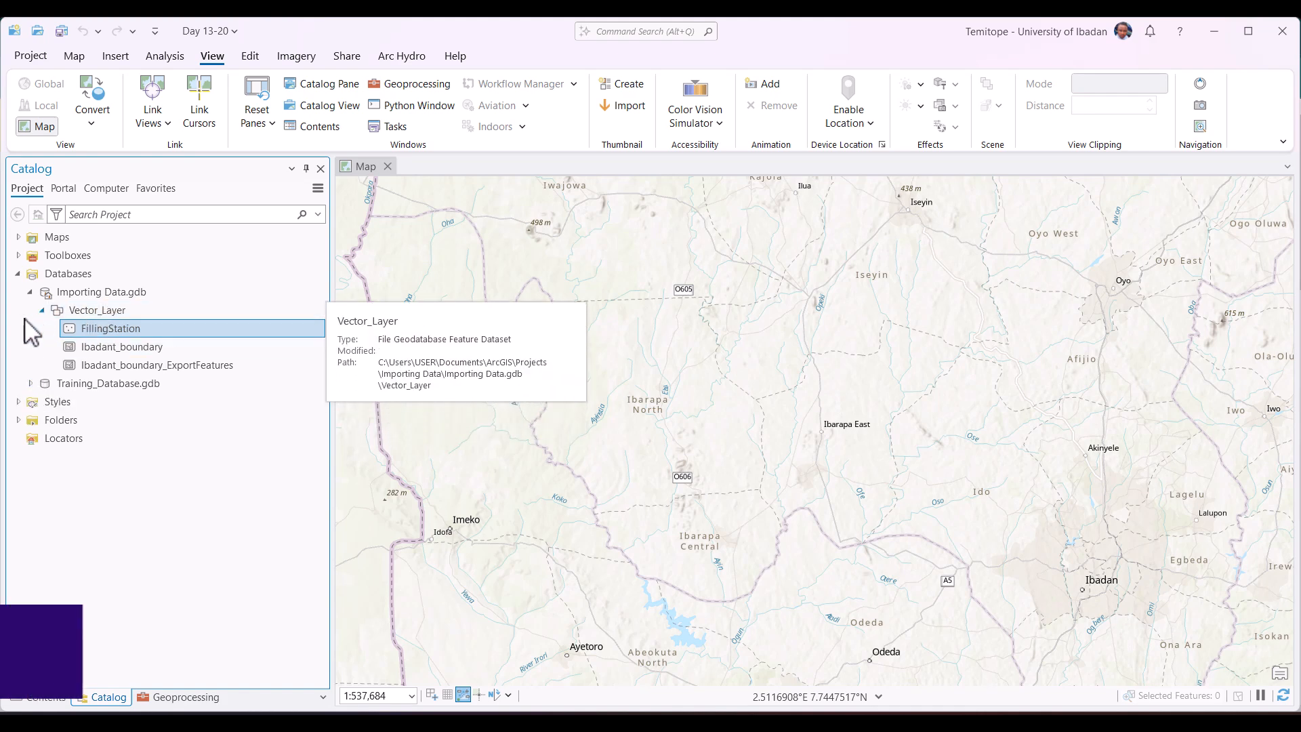
pyautogui.click(103, 309)
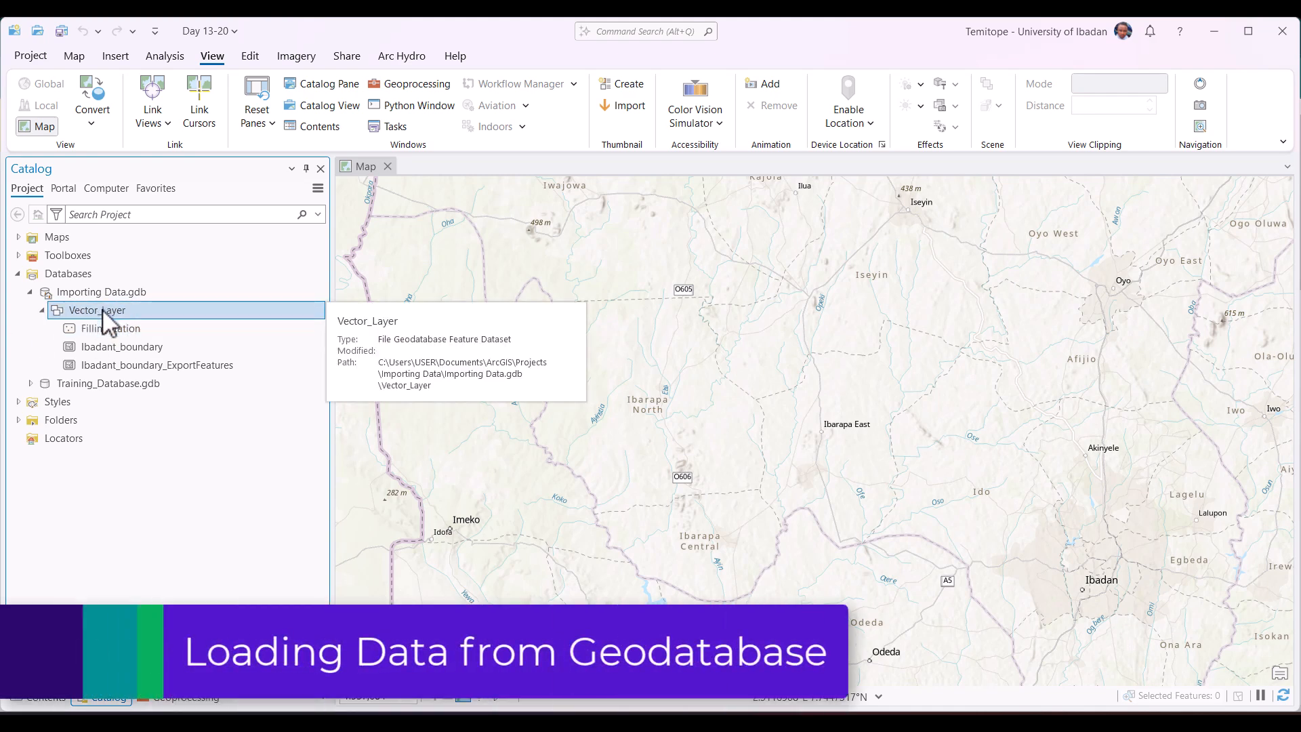
pyautogui.click(95, 329)
pyautogui.moveTo(94, 329); pyautogui.dragTo(600, 370)
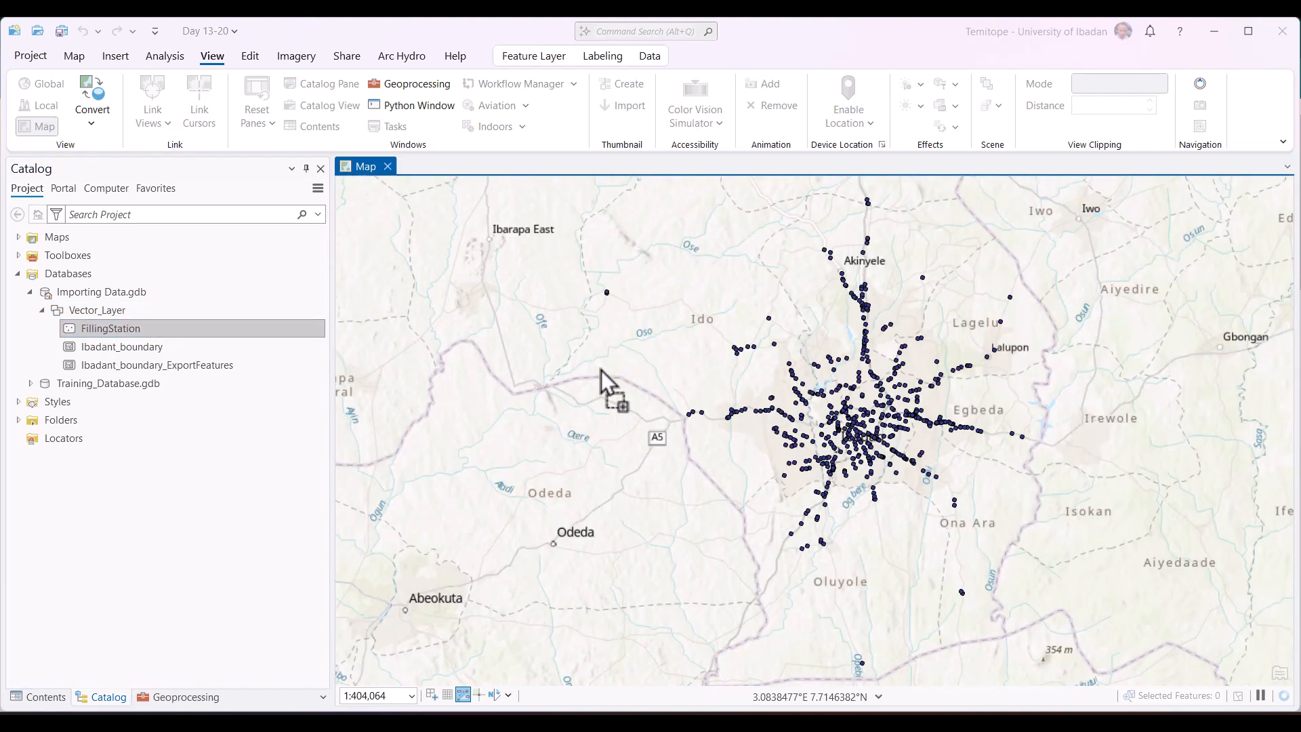
pyautogui.click(147, 345)
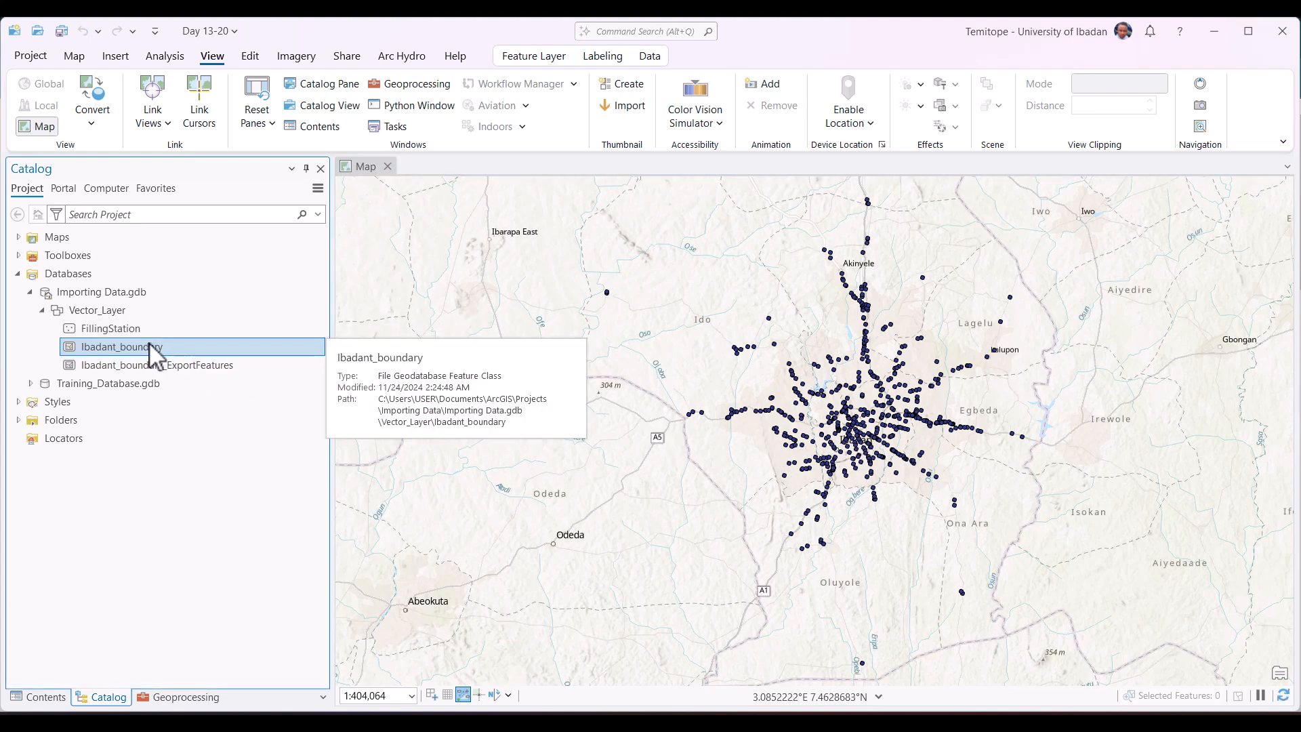
pyautogui.moveTo(151, 344); pyautogui.dragTo(607, 383)
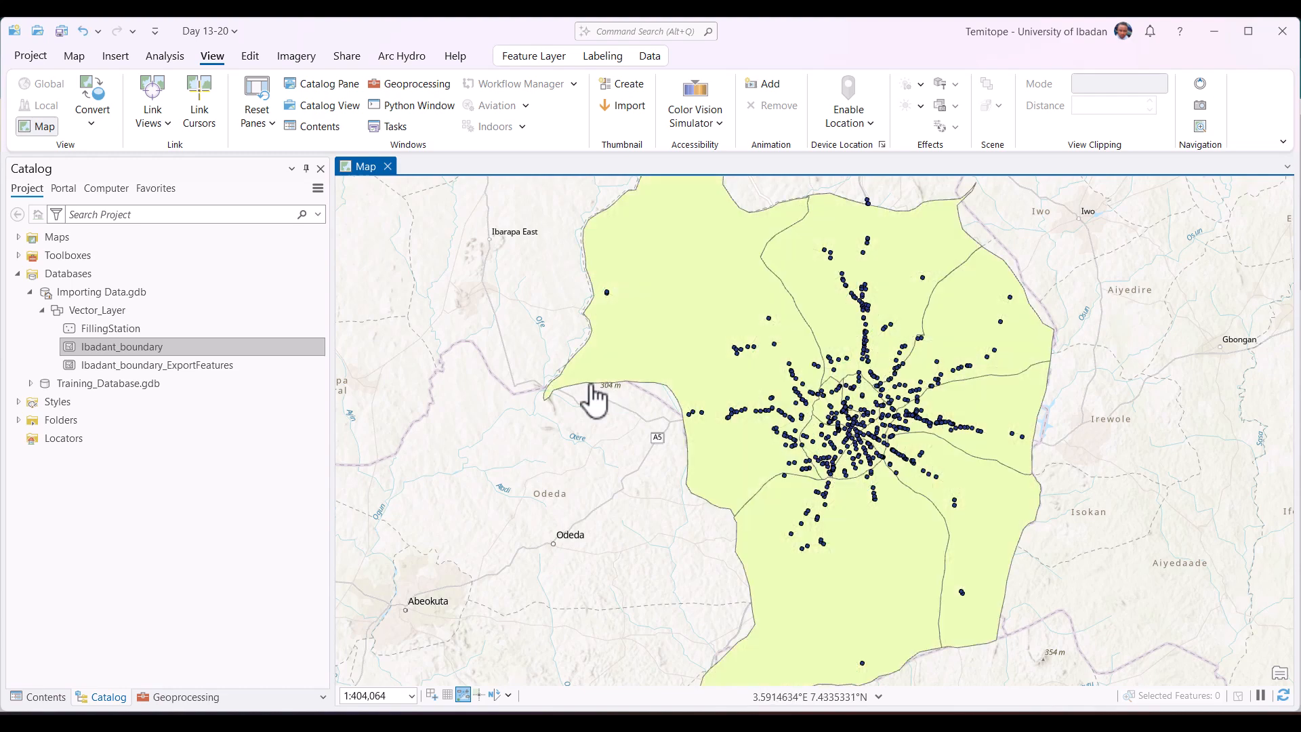
# Step: Remove the individually added FillingStation and Ibadant_boundary layers from the map
pyautogui.click(38, 696)
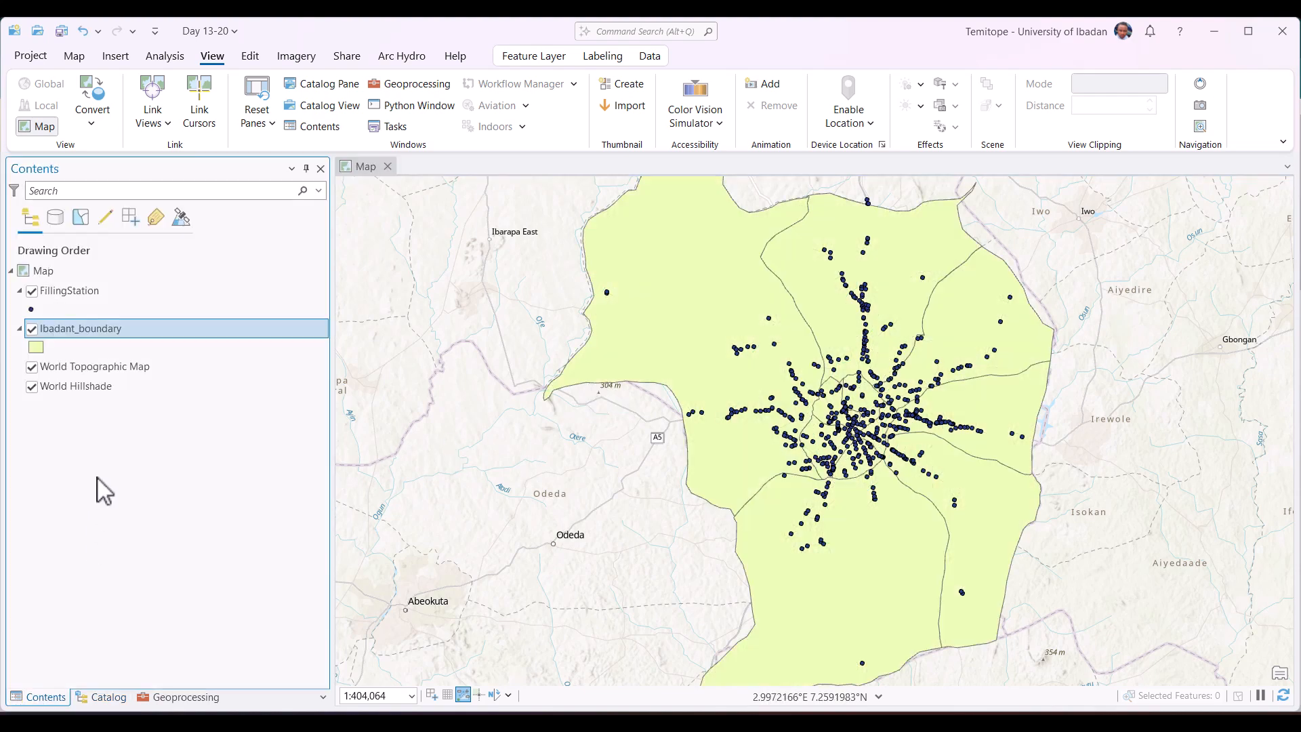
pyautogui.click(95, 286)
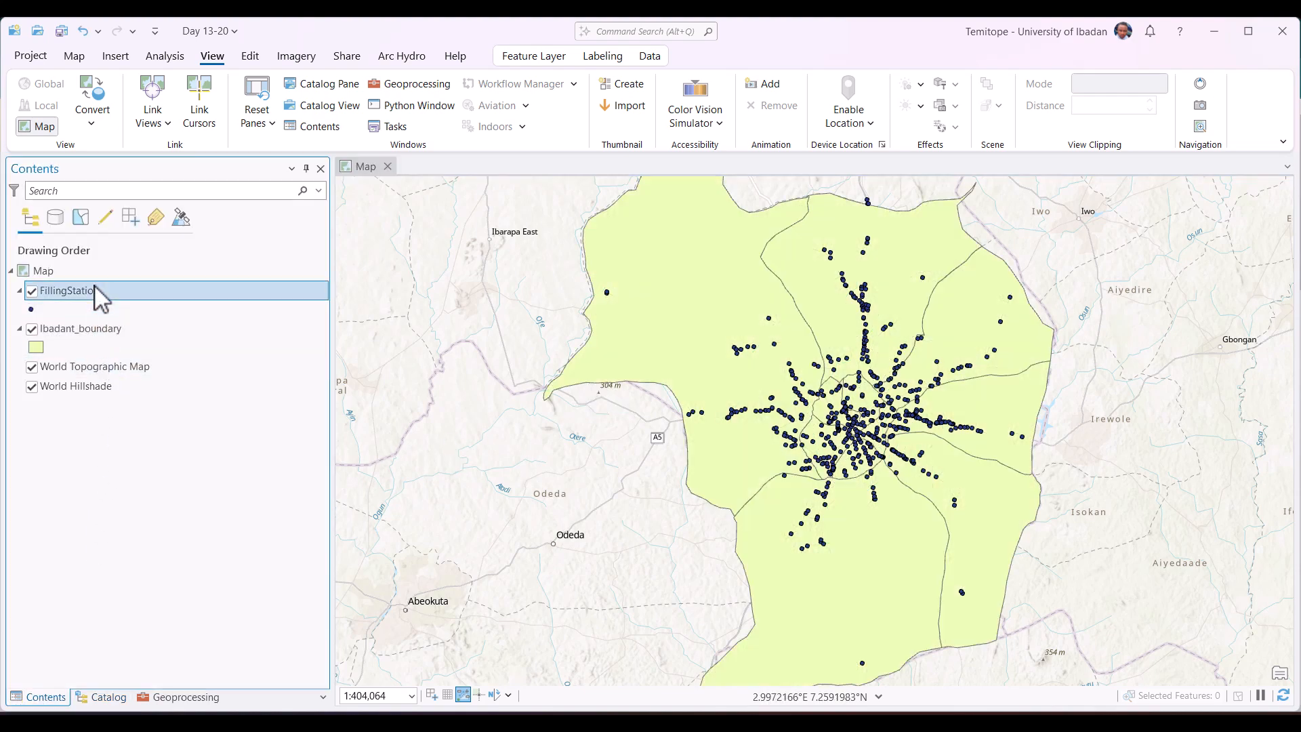
pyautogui.rightClick(95, 286)
pyautogui.click(165, 199)
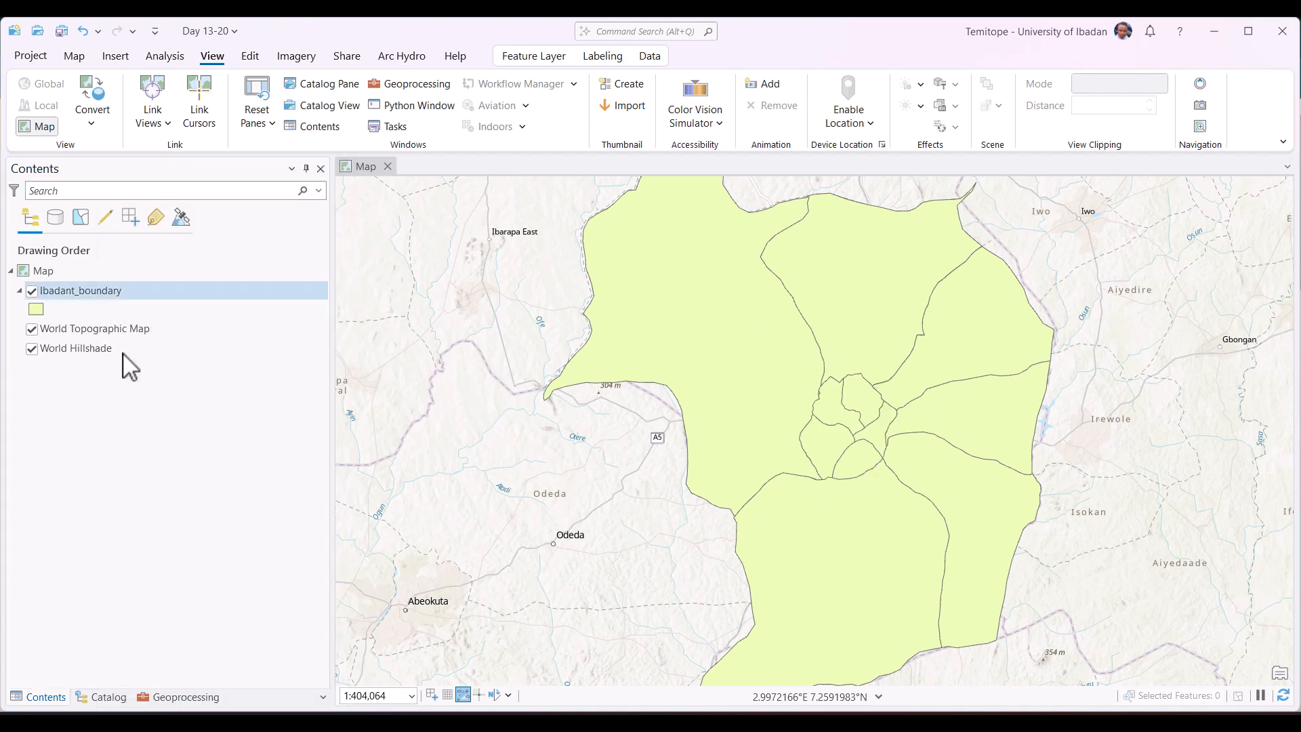
pyautogui.click(117, 292)
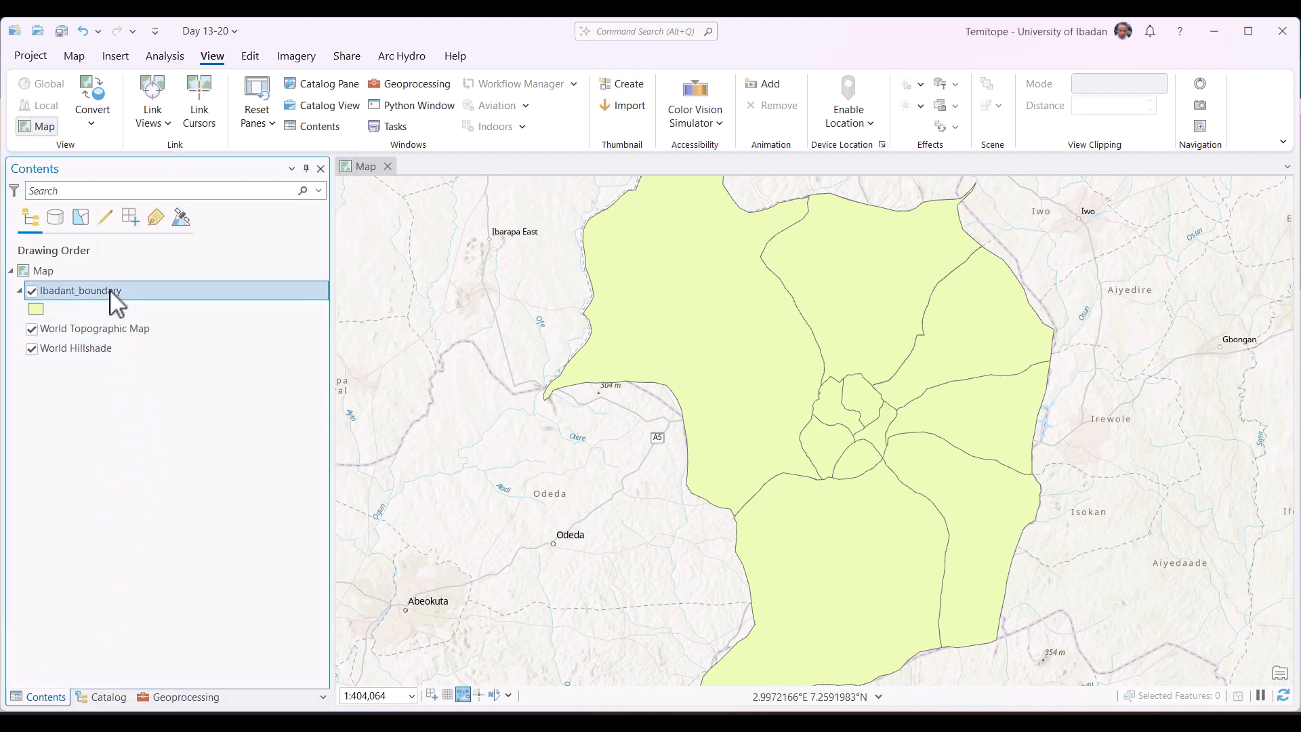
pyautogui.rightClick(139, 298)
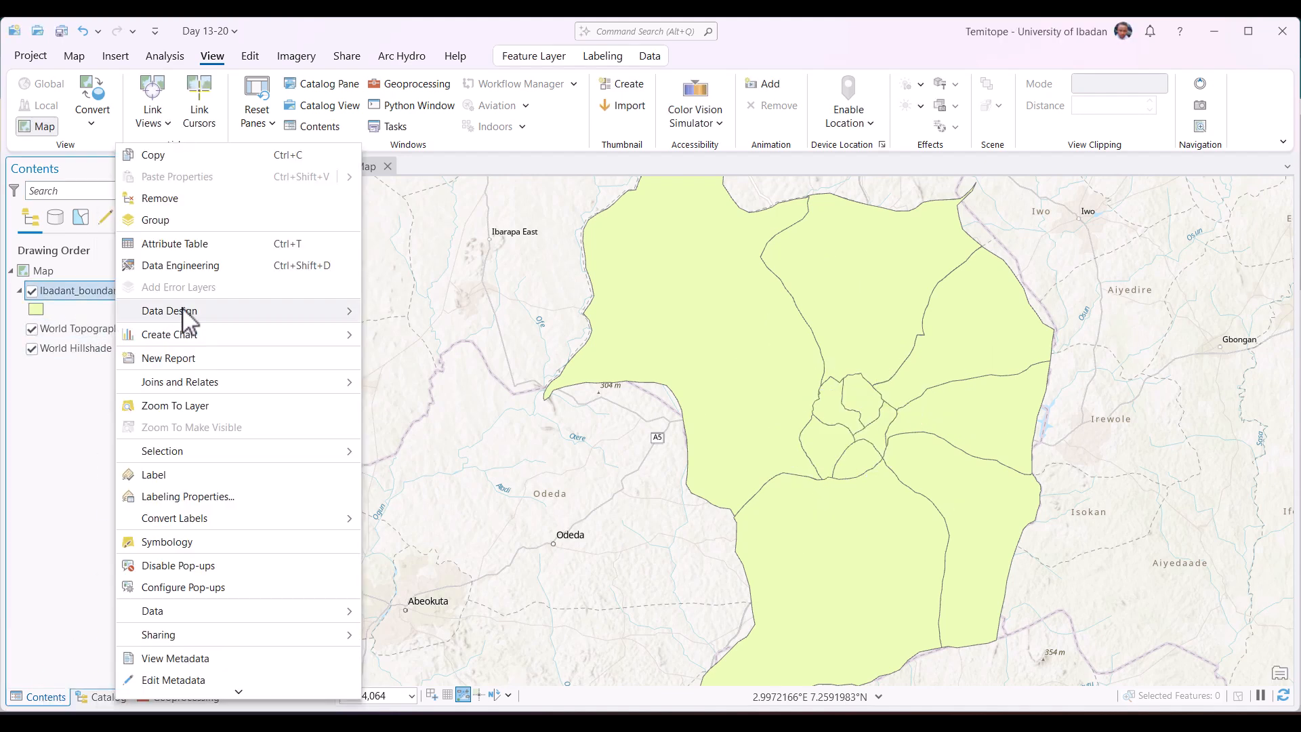
pyautogui.click(201, 197)
# Step: Add the entire Vector_Layer feature dataset from Importing Data.gdb to the map and show its layers in the drawing order
pyautogui.click(101, 696)
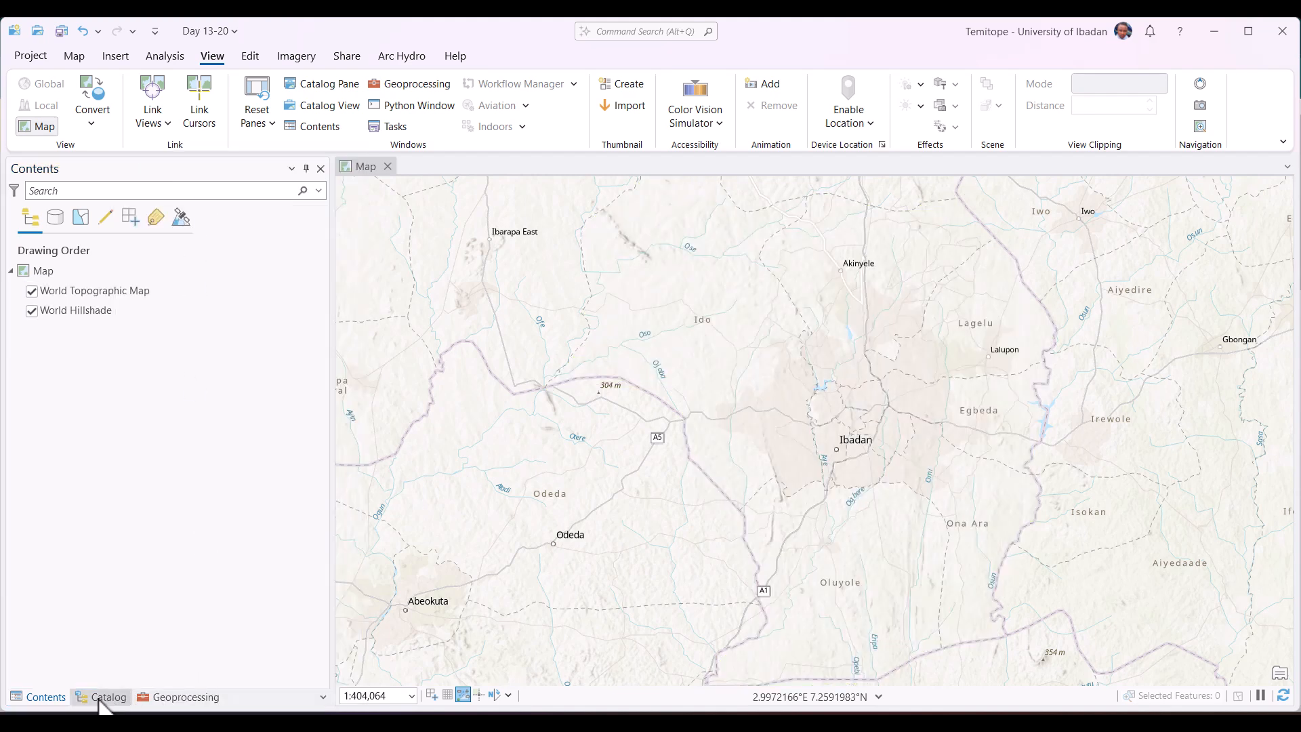
pyautogui.click(102, 308)
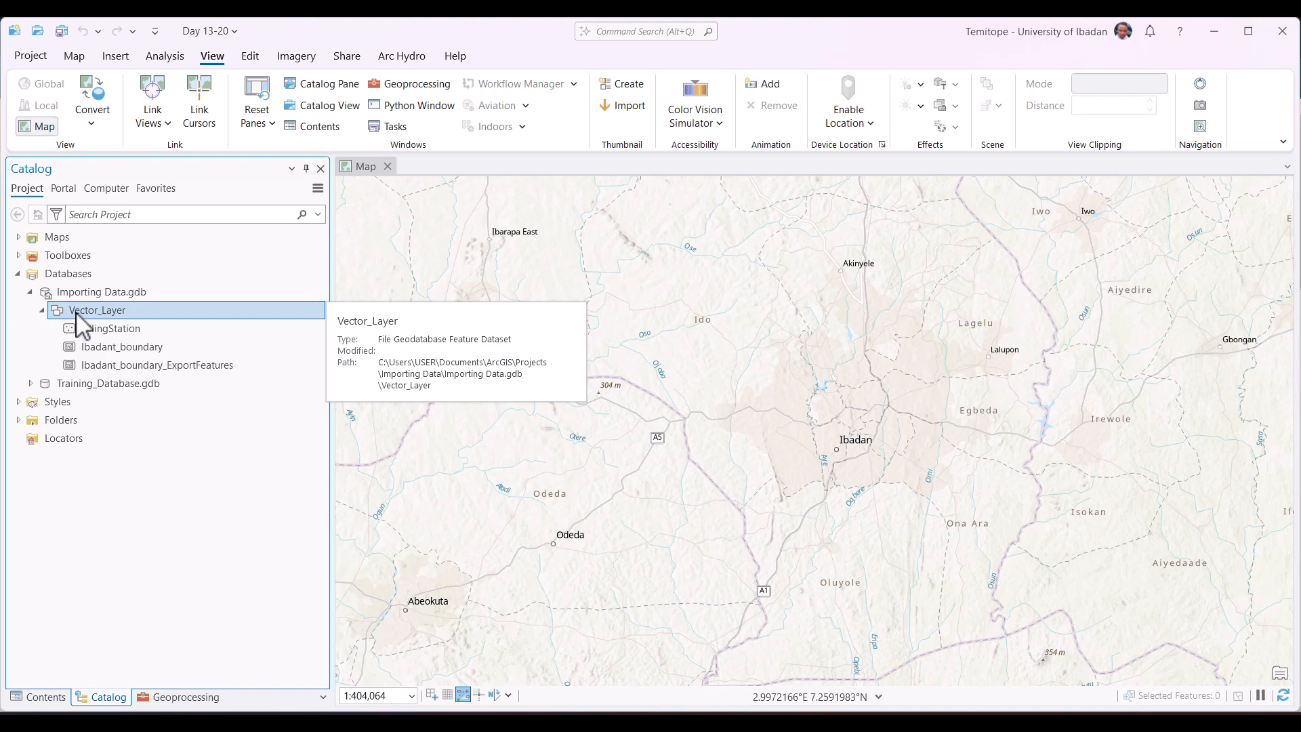
pyautogui.moveTo(76, 314)
pyautogui.mouseDown()
pyautogui.moveTo(559, 332)
pyautogui.moveTo(591, 346)
pyautogui.moveTo(534, 351)
pyautogui.moveTo(143, 291)
pyautogui.moveTo(109, 328)
pyautogui.moveTo(305, 298)
pyautogui.moveTo(461, 353)
pyautogui.moveTo(136, 315)
pyautogui.moveTo(137, 368)
pyautogui.moveTo(549, 364)
pyautogui.moveTo(633, 379)
pyautogui.mouseUp()
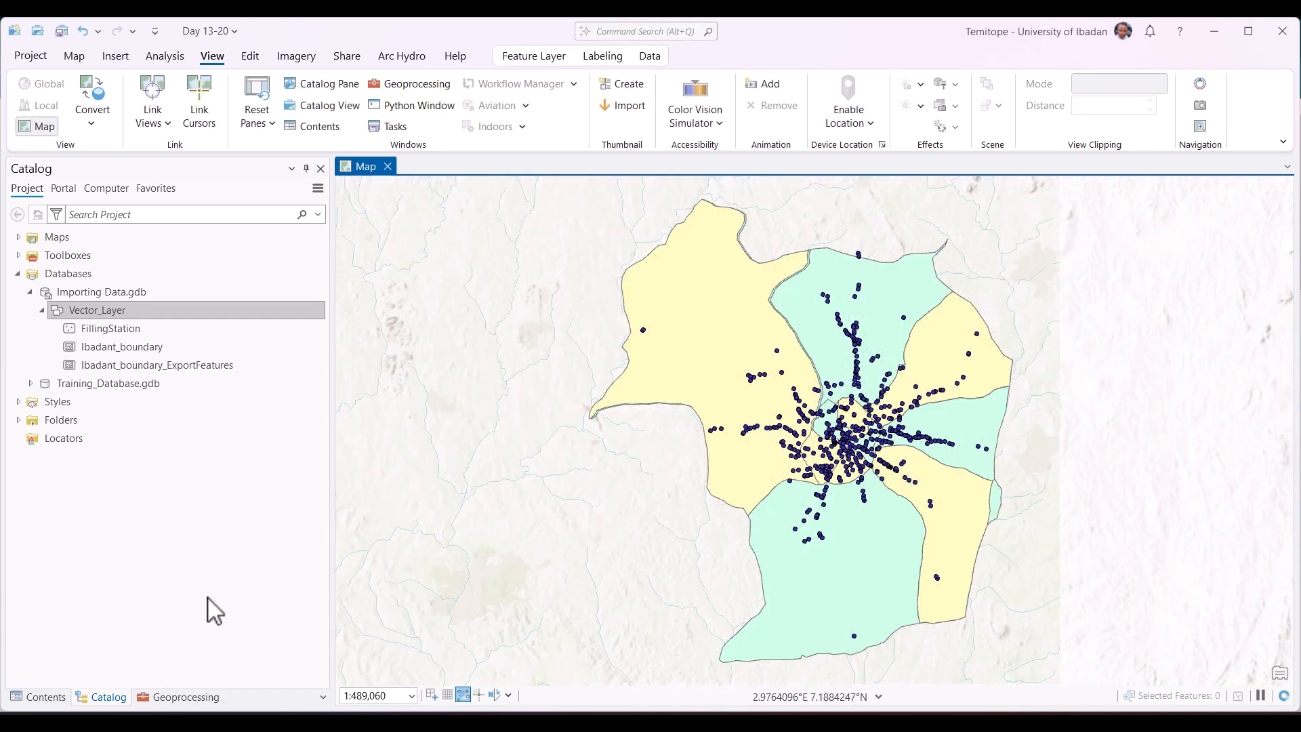
pyautogui.click(36, 697)
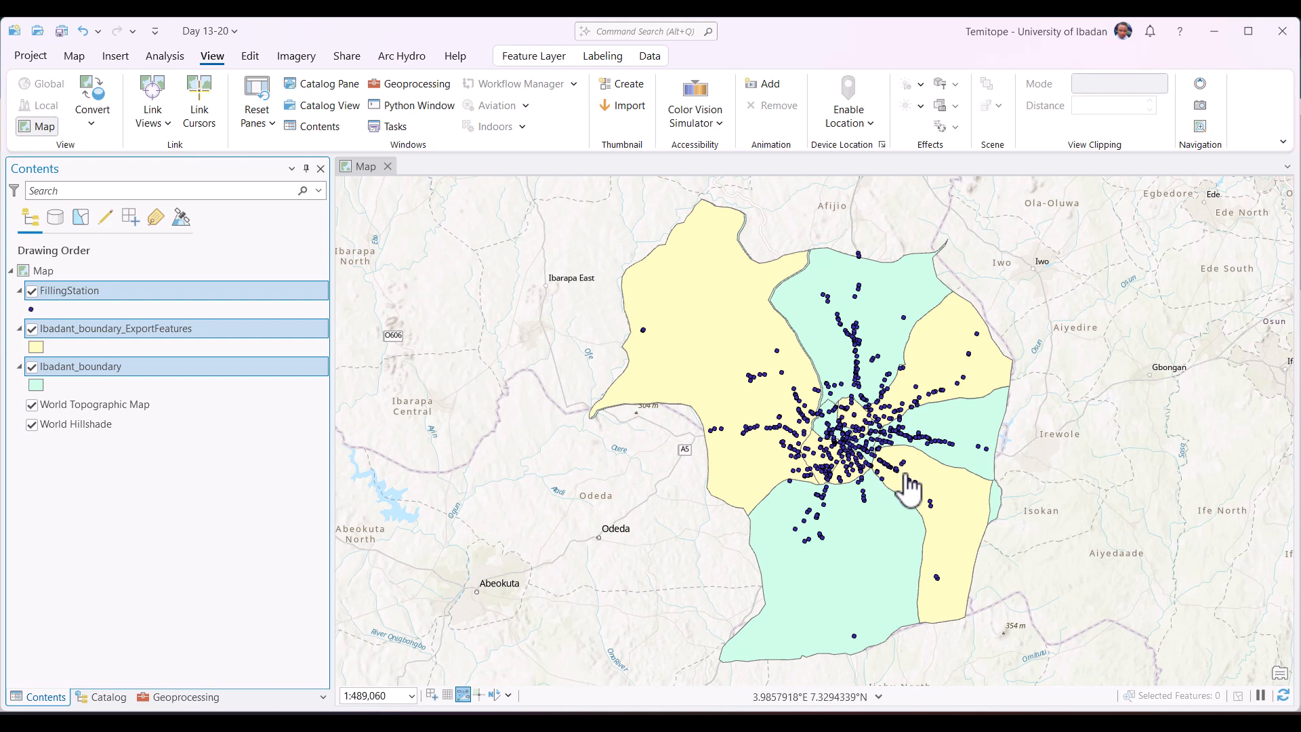
# Step: Start exporting the FillingStation layer's features, keeping FillingStation as the input features
pyautogui.click(102, 289)
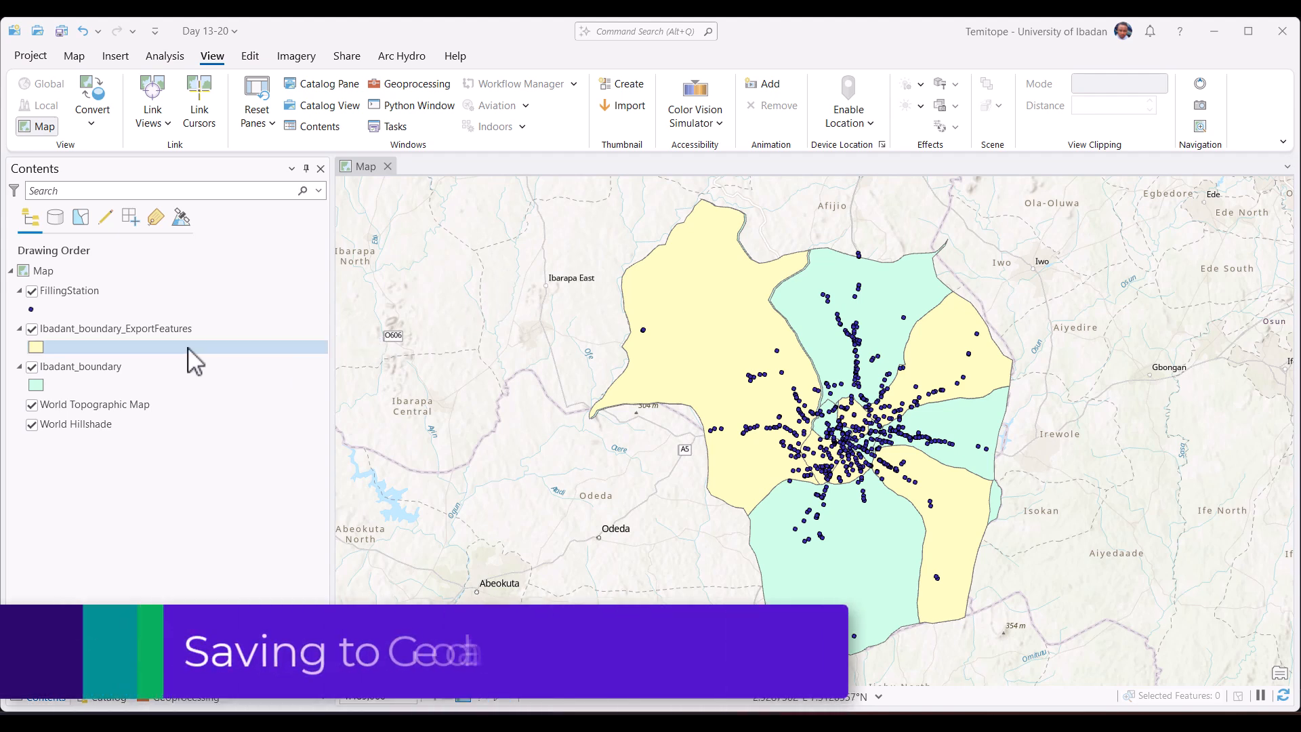
pyautogui.rightClick(59, 297)
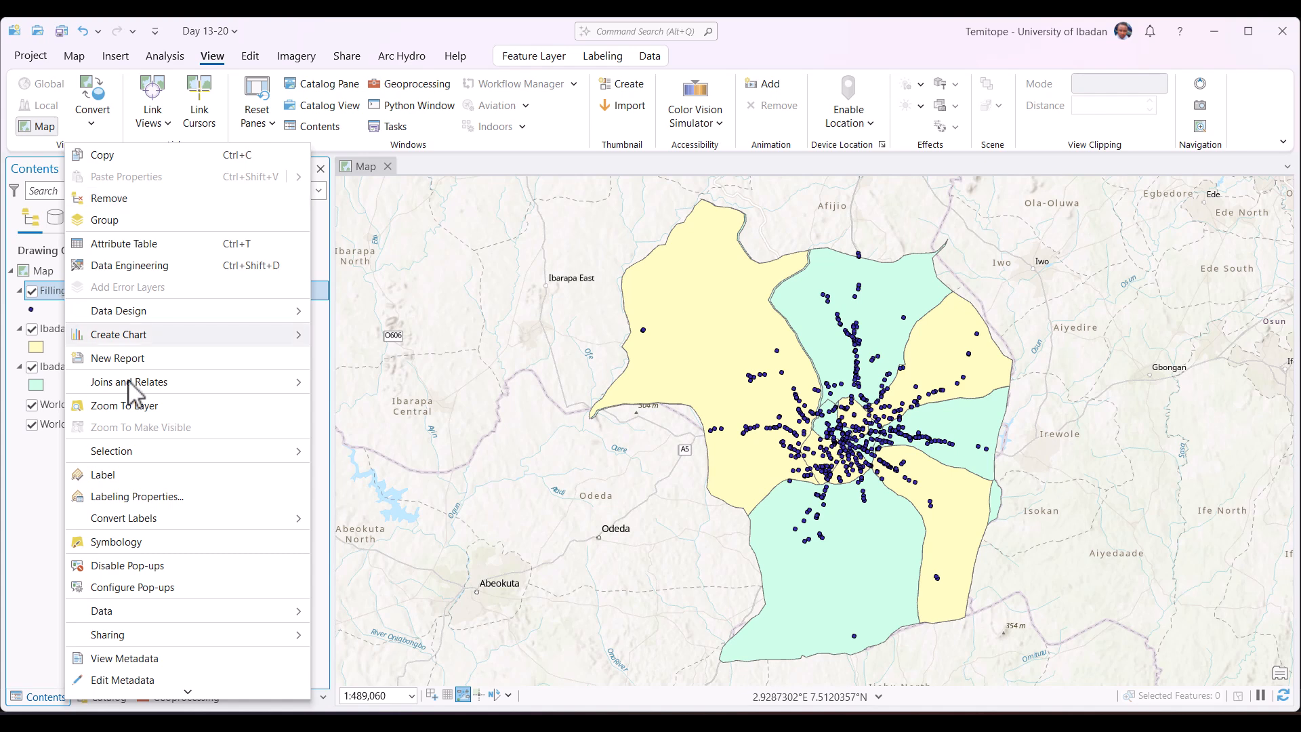
pyautogui.moveTo(157, 613)
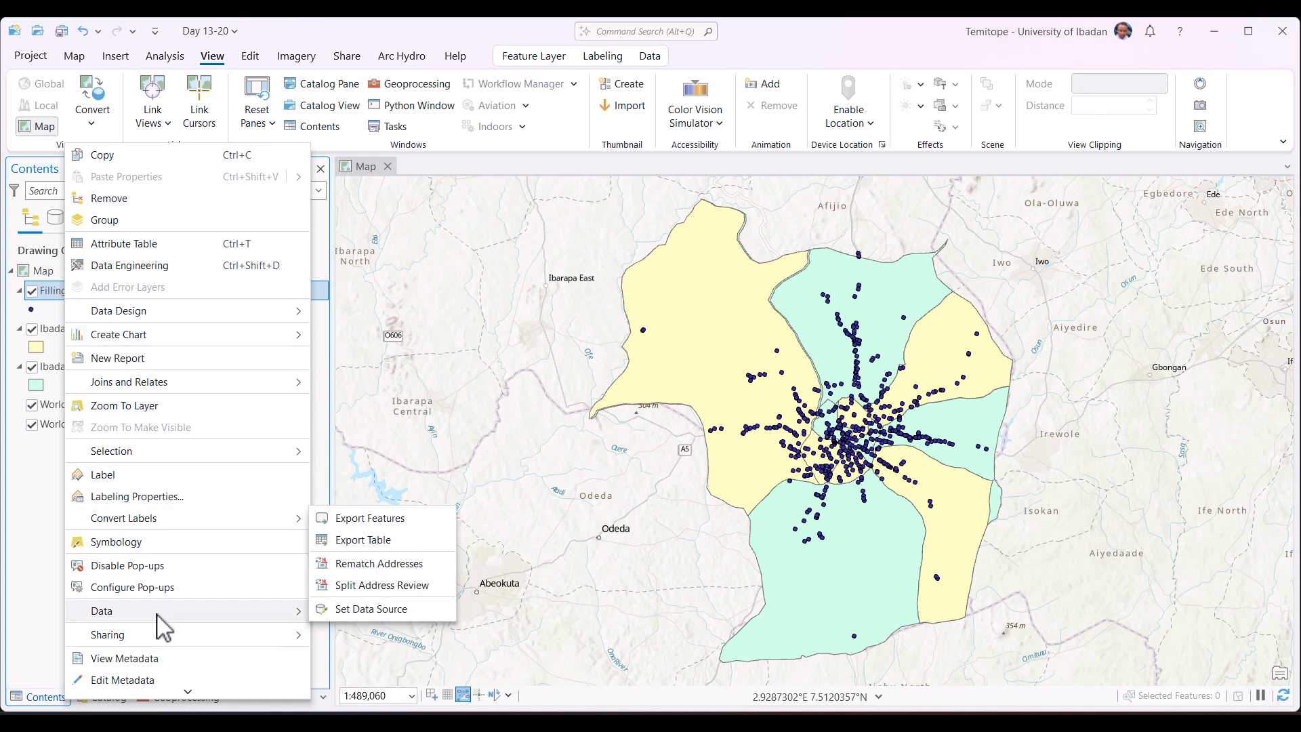
pyautogui.click(405, 522)
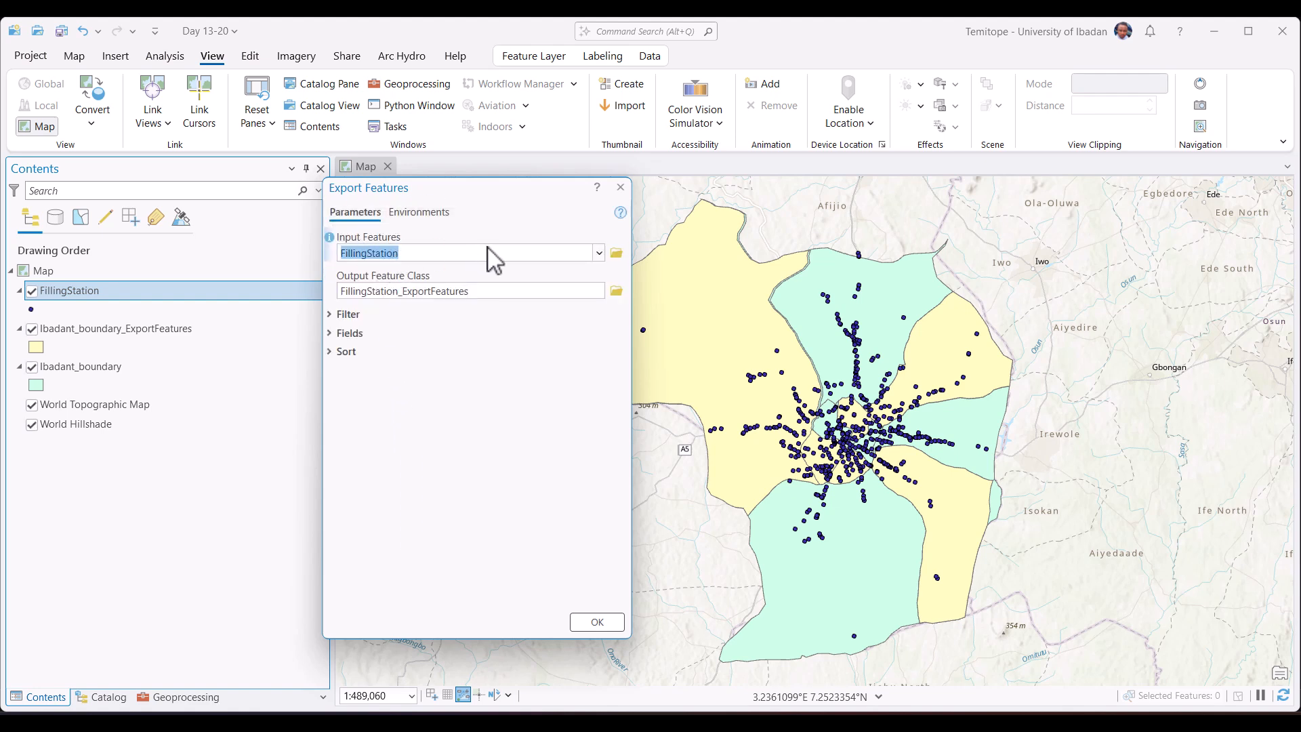
pyautogui.click(599, 255)
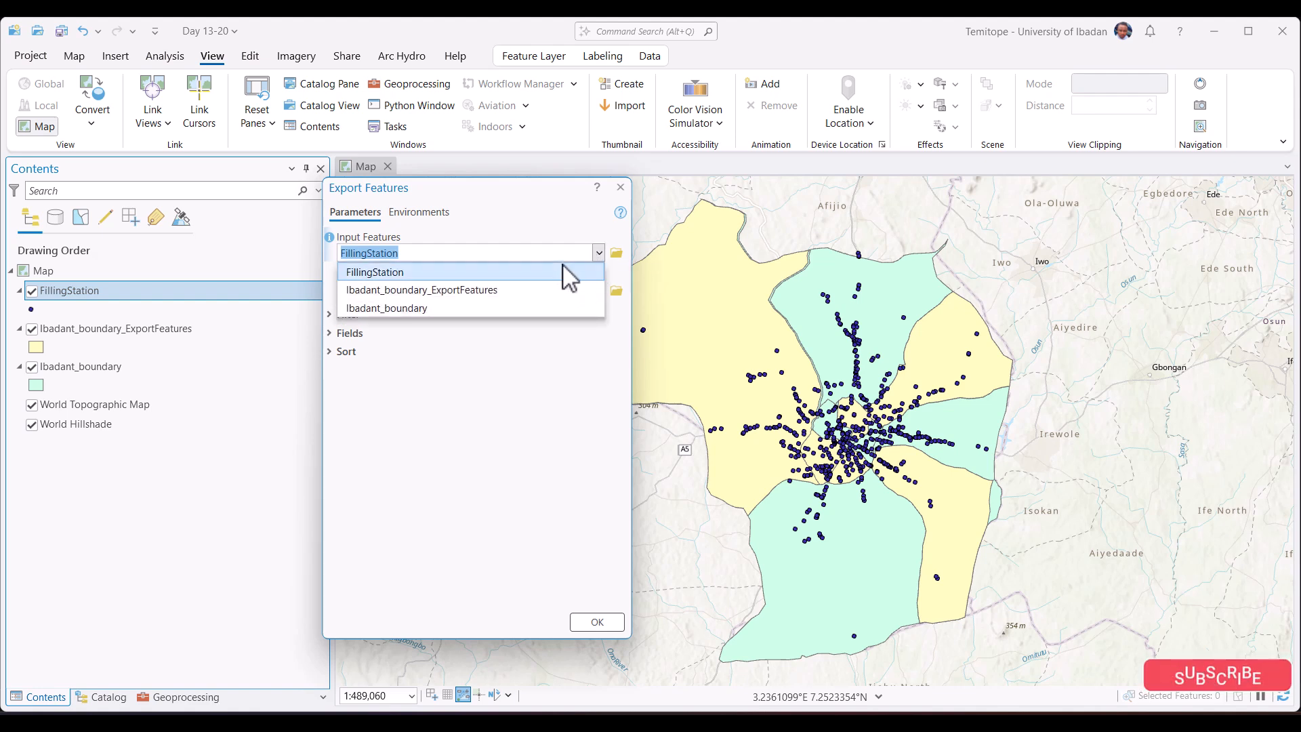
pyautogui.click(599, 254)
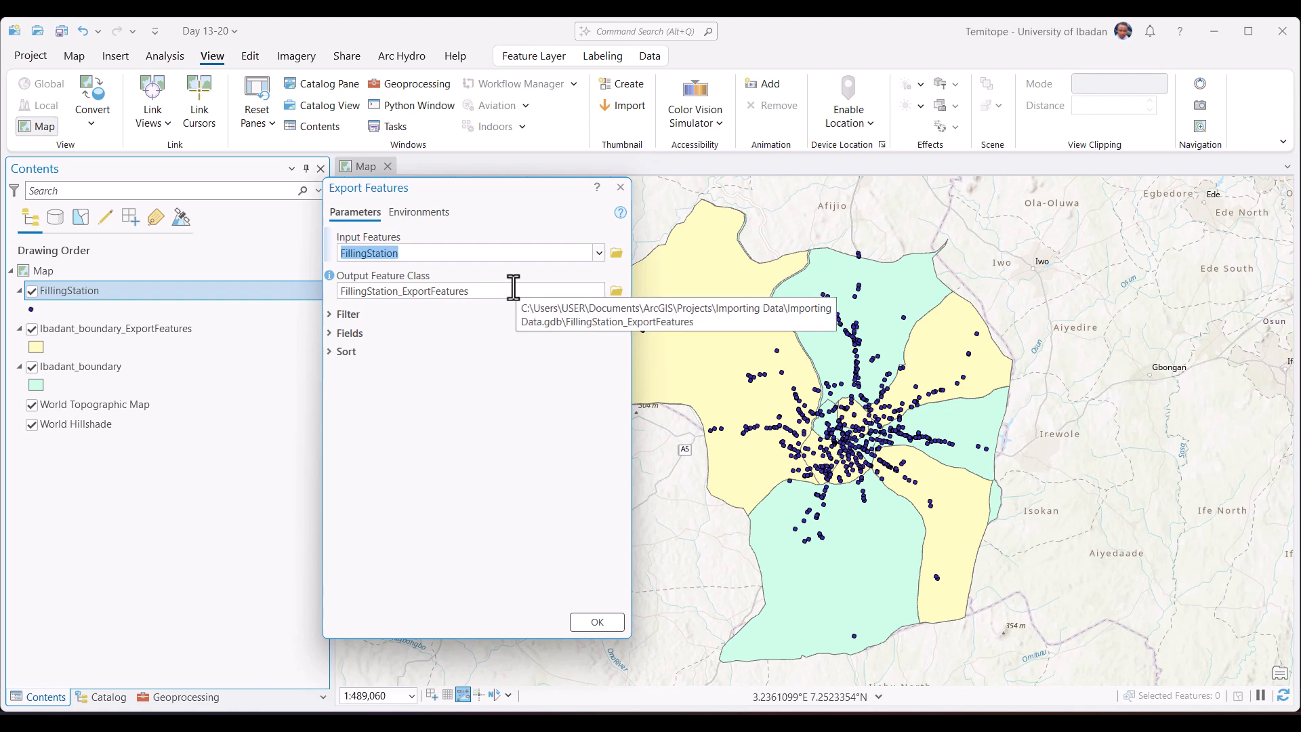
# Step: Set the output feature class to Gas_station inside Vector_P1 of Training_Database.gdb and run the export
pyautogui.click(616, 291)
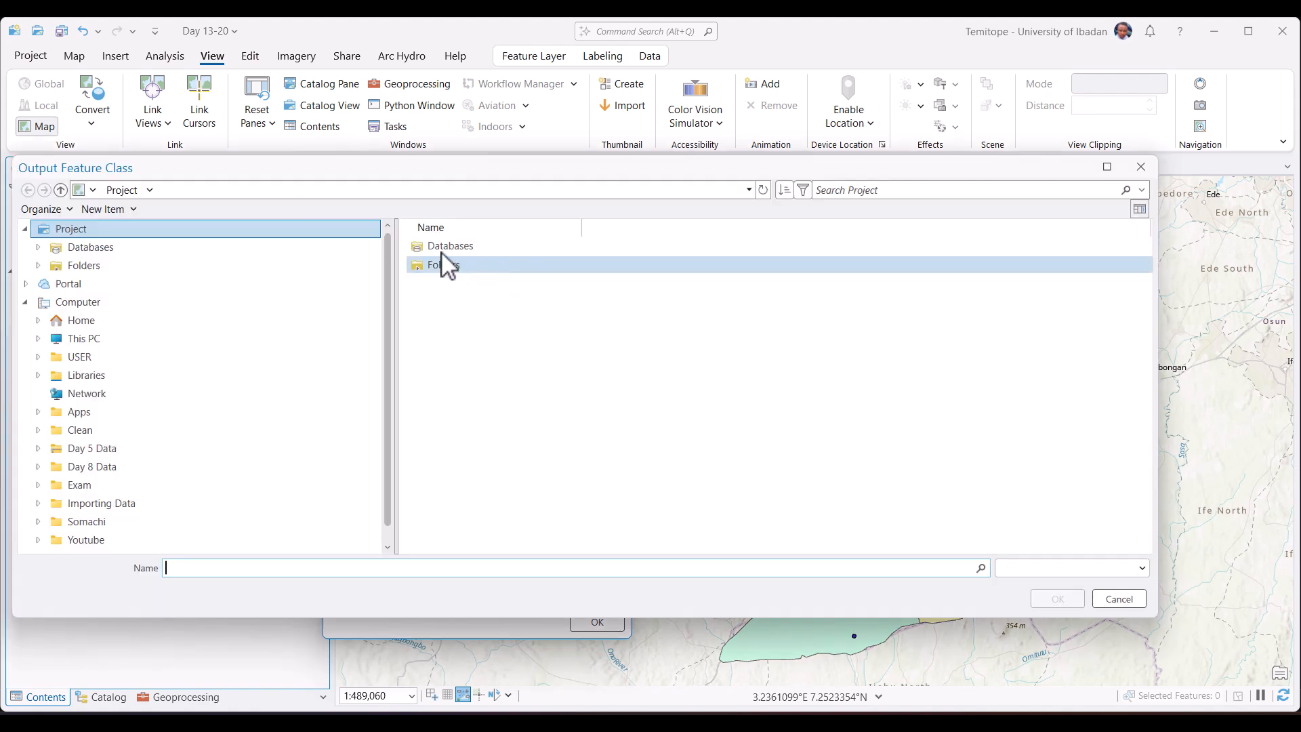
pyautogui.doubleClick(447, 246)
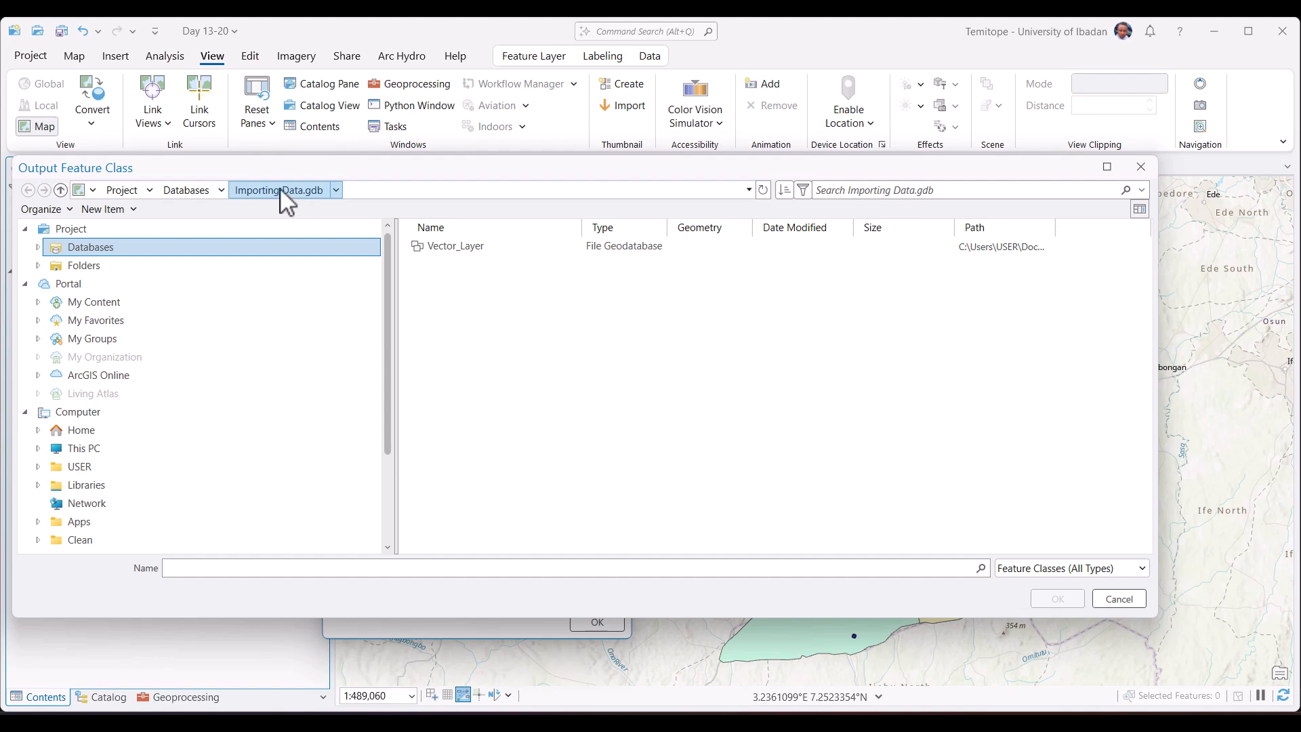
pyautogui.click(193, 192)
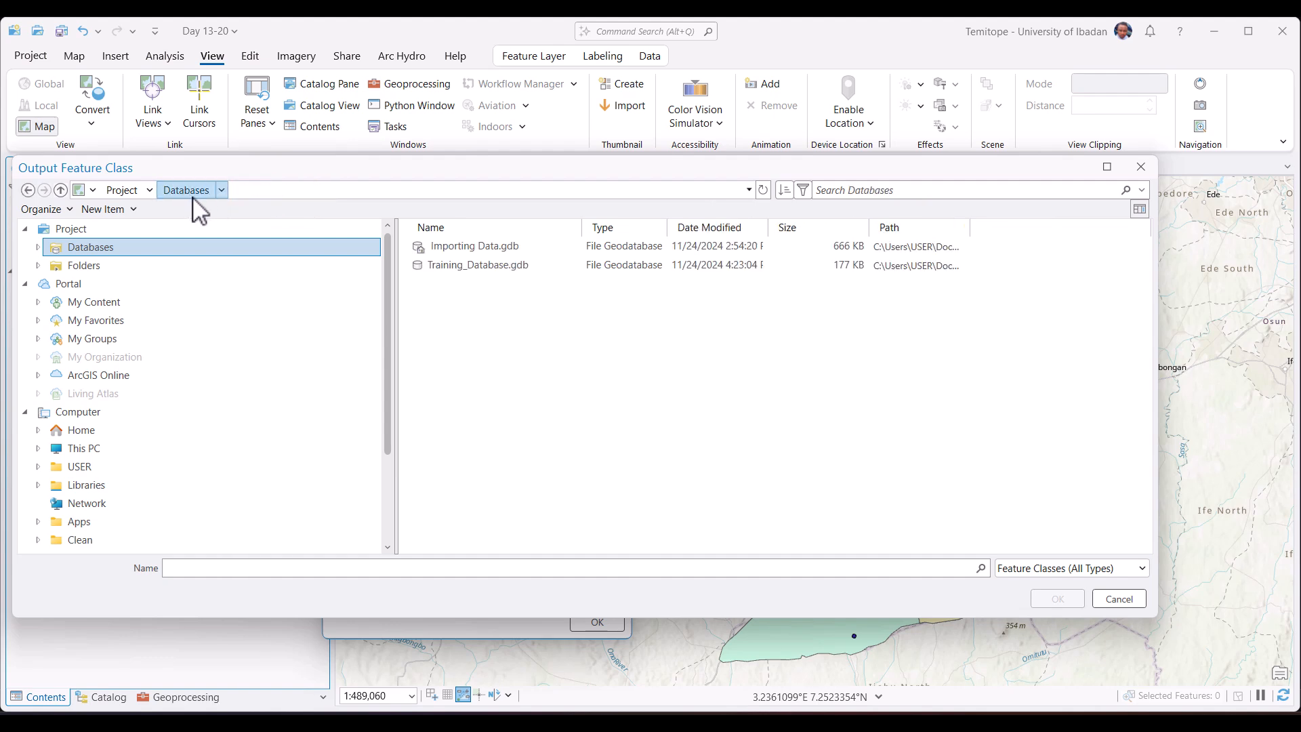
pyautogui.doubleClick(489, 267)
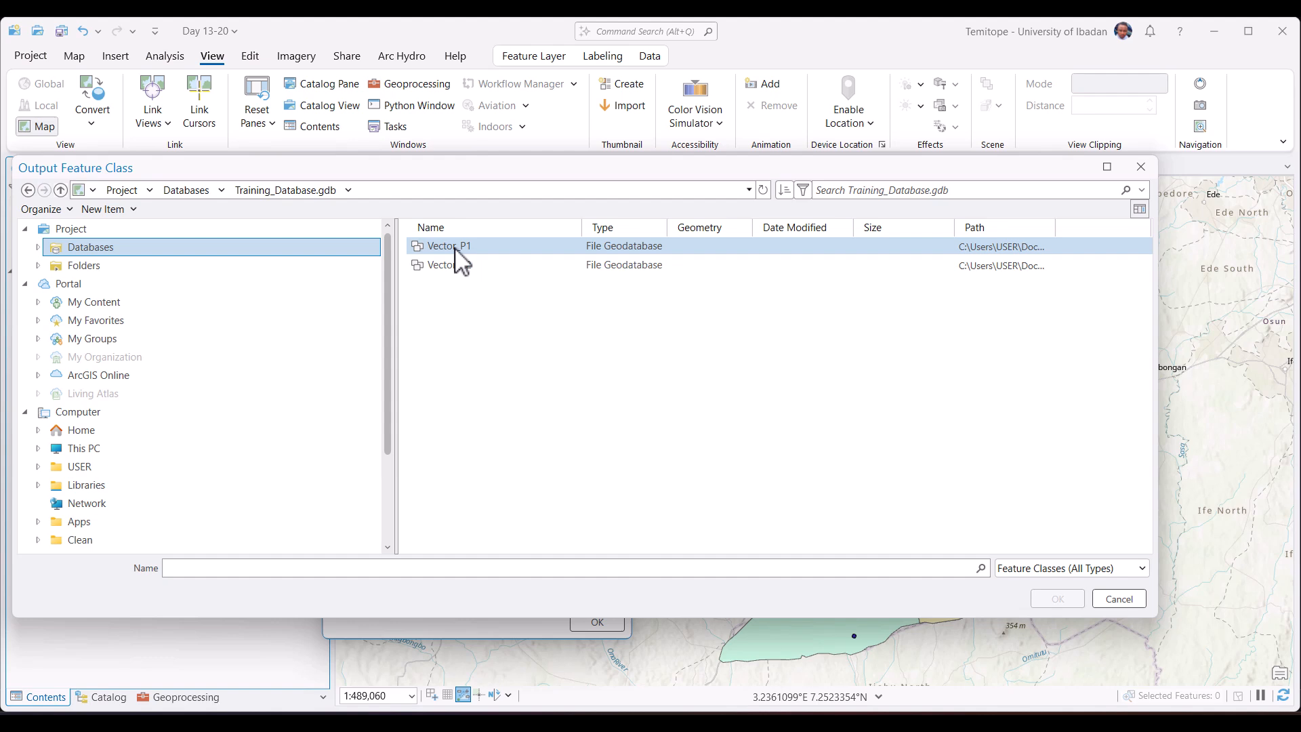
pyautogui.doubleClick(450, 248)
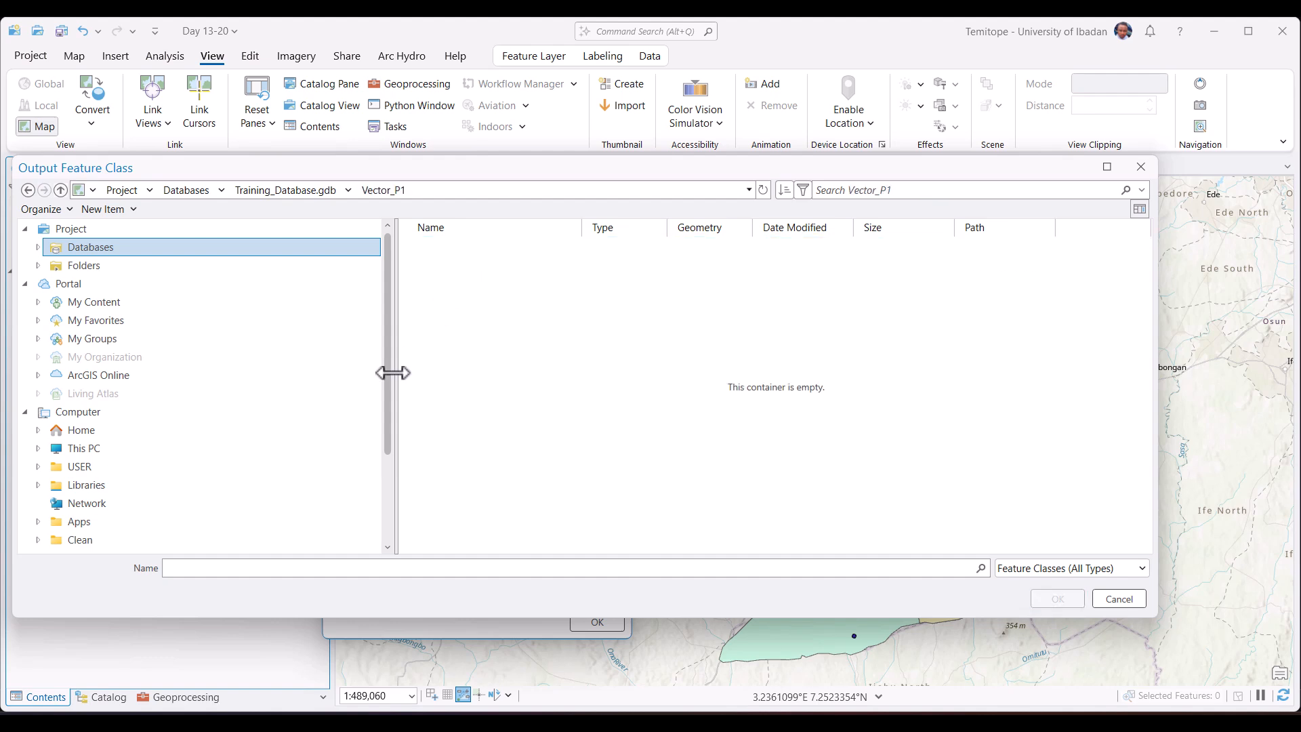
pyautogui.click(207, 565)
pyautogui.write('Gas_station')
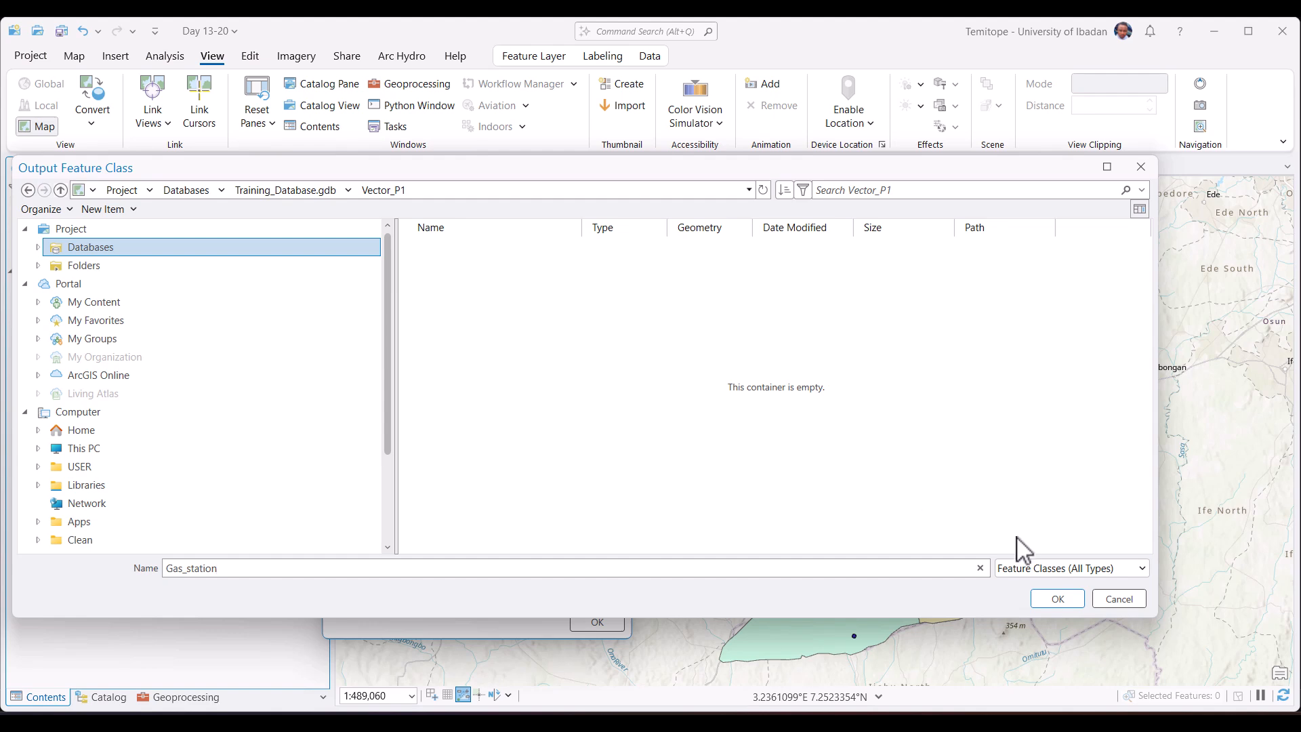
pyautogui.click(1055, 599)
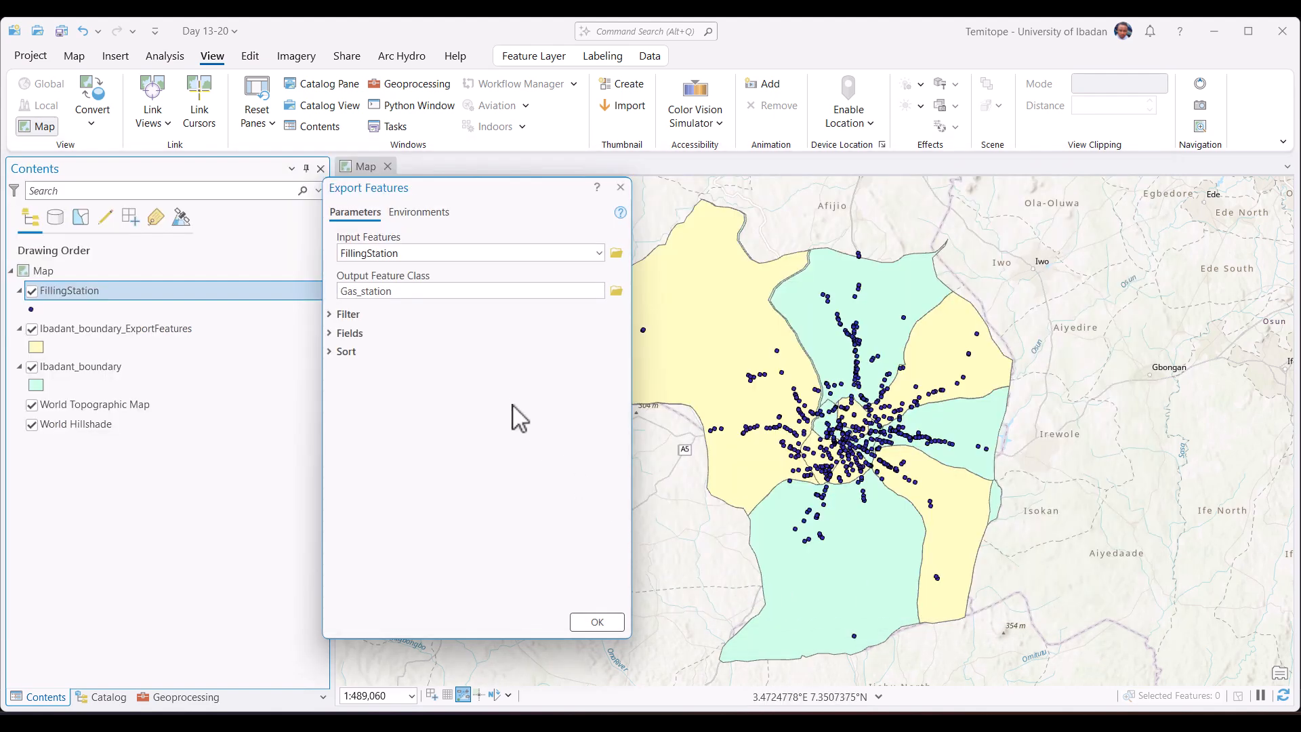
pyautogui.click(597, 622)
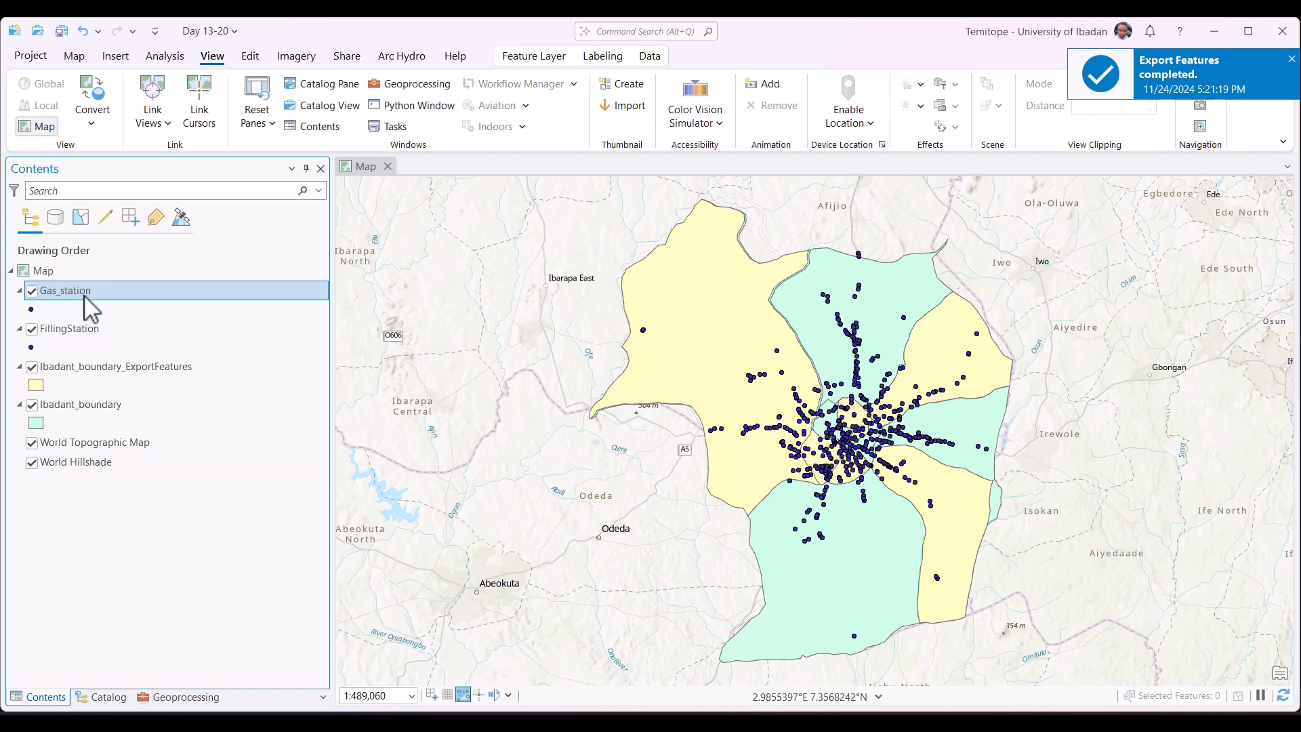
# Step: Check the Vector_P1 feature dataset in Training_Database.gdb for the exported Gas_station feature class
pyautogui.click(105, 698)
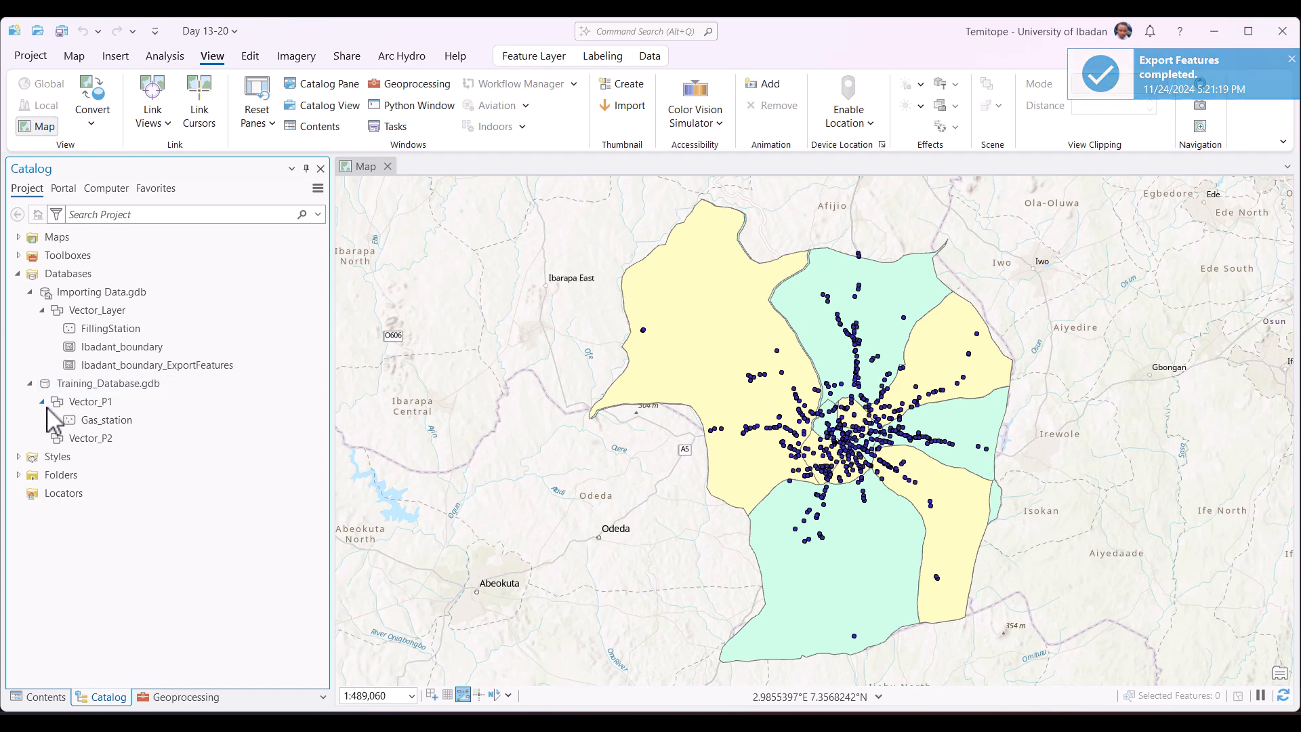
pyautogui.click(84, 421)
pyautogui.click(82, 402)
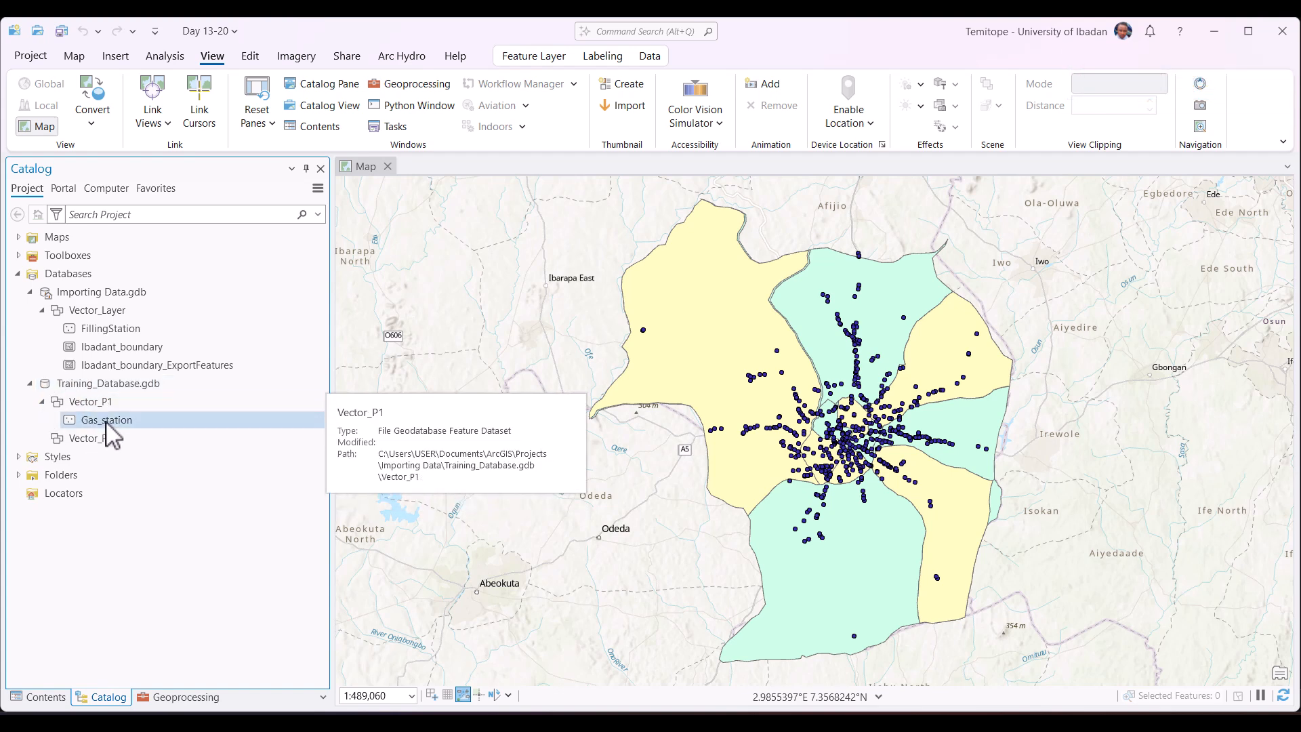
# Step: Remove the Gas_station layer from the map
pyautogui.click(51, 697)
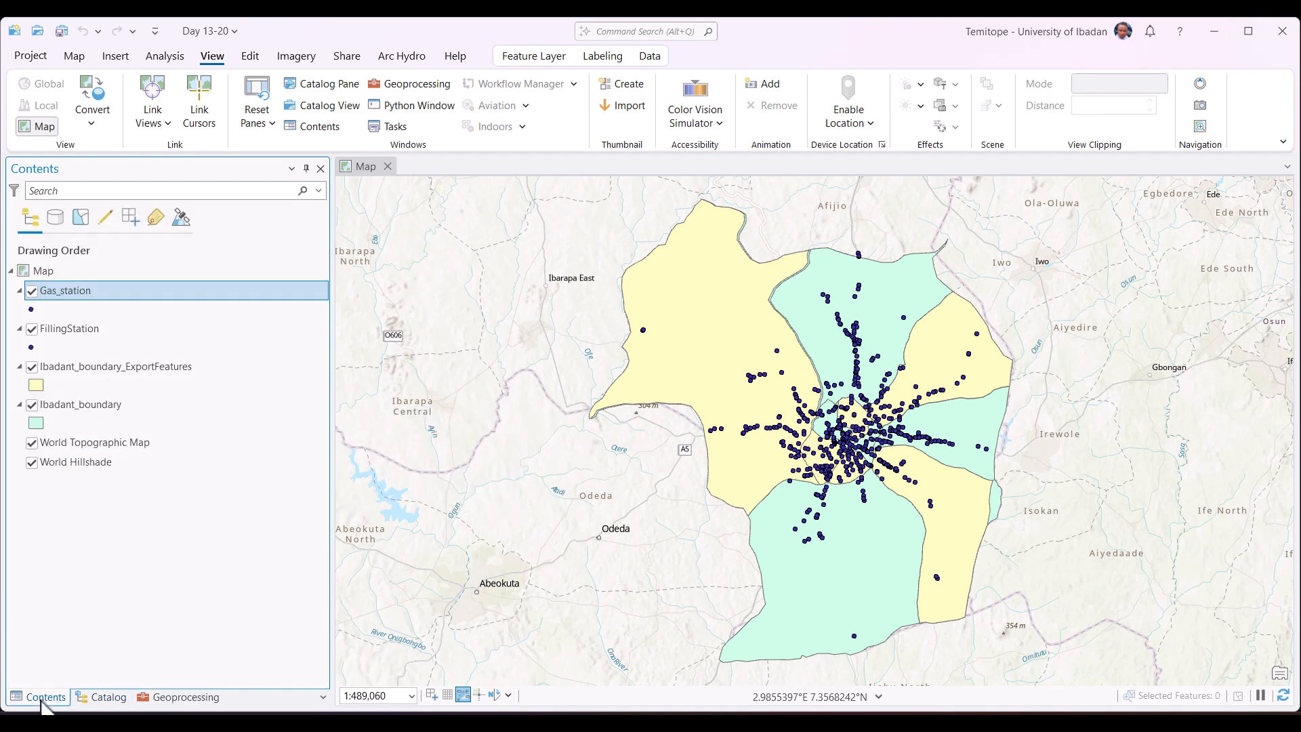
pyautogui.rightClick(77, 292)
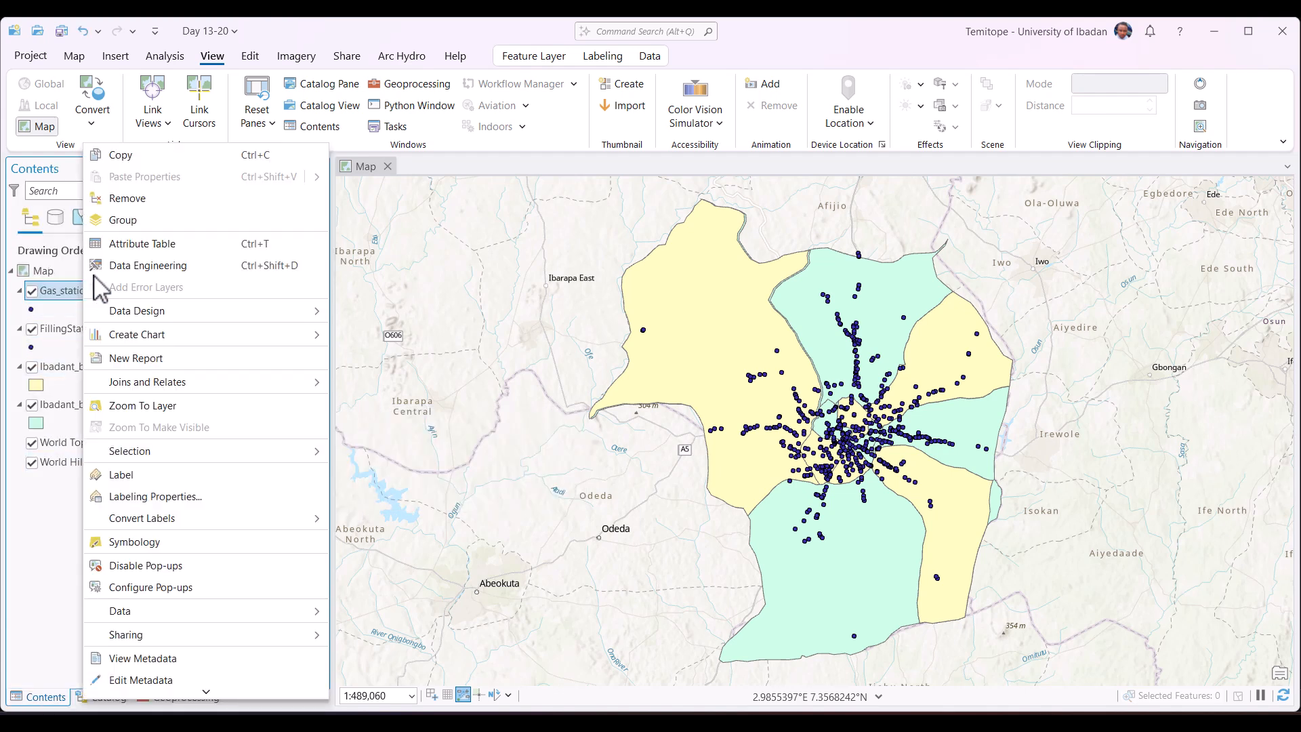
pyautogui.click(129, 206)
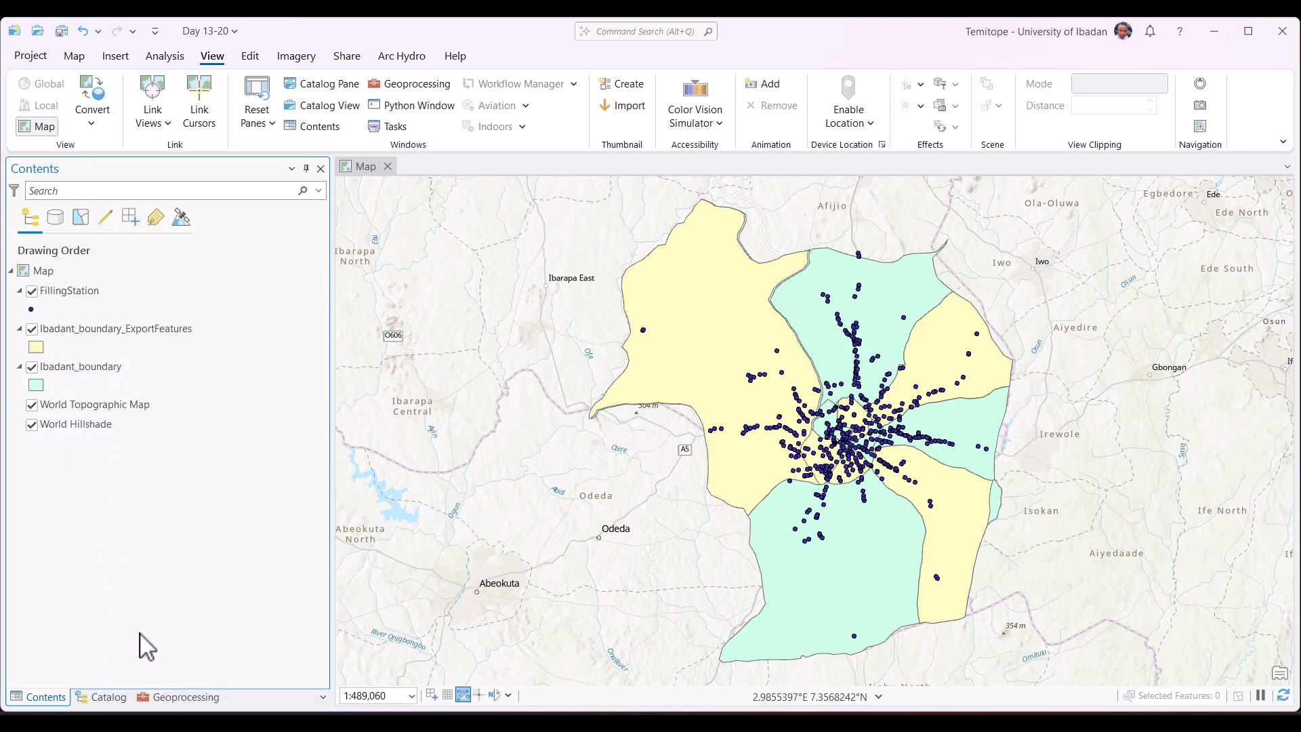
# Step: Add the Gas_station feature class from Vector_P1 to the current map and show the map's layers in the drawing order
pyautogui.click(99, 698)
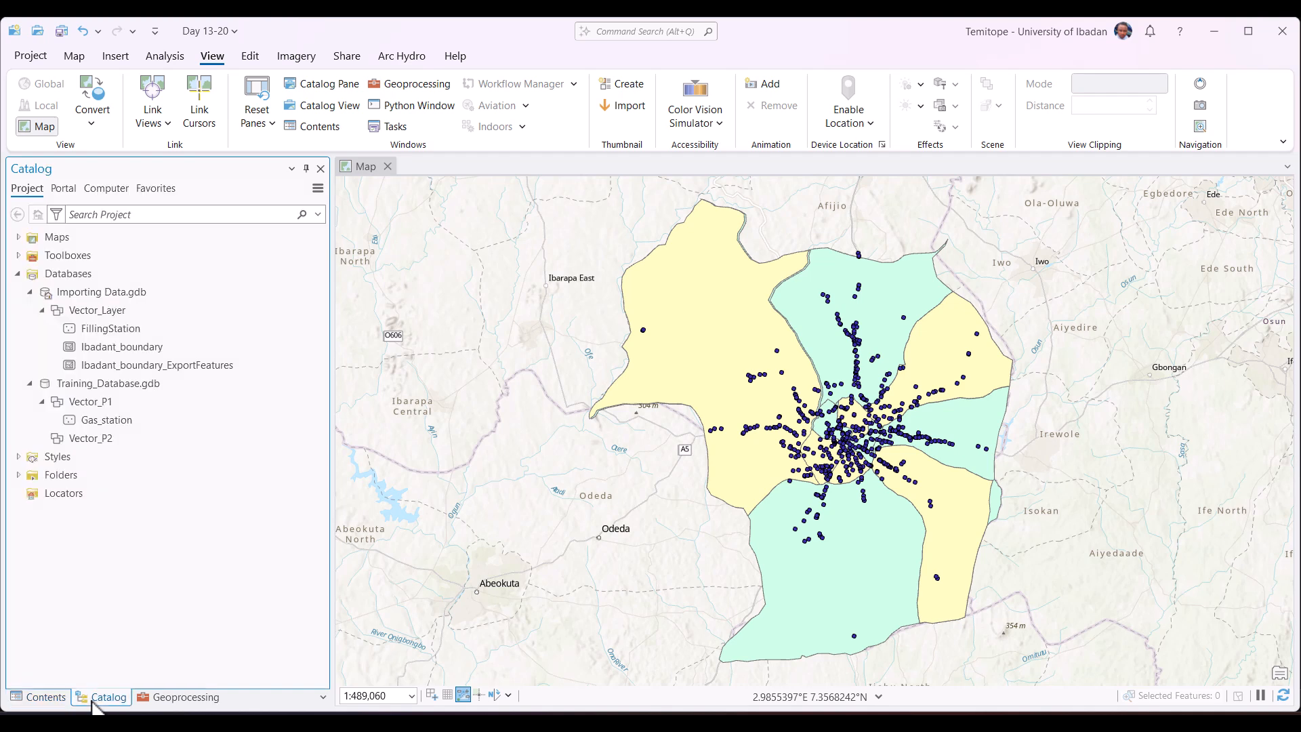
pyautogui.rightClick(108, 423)
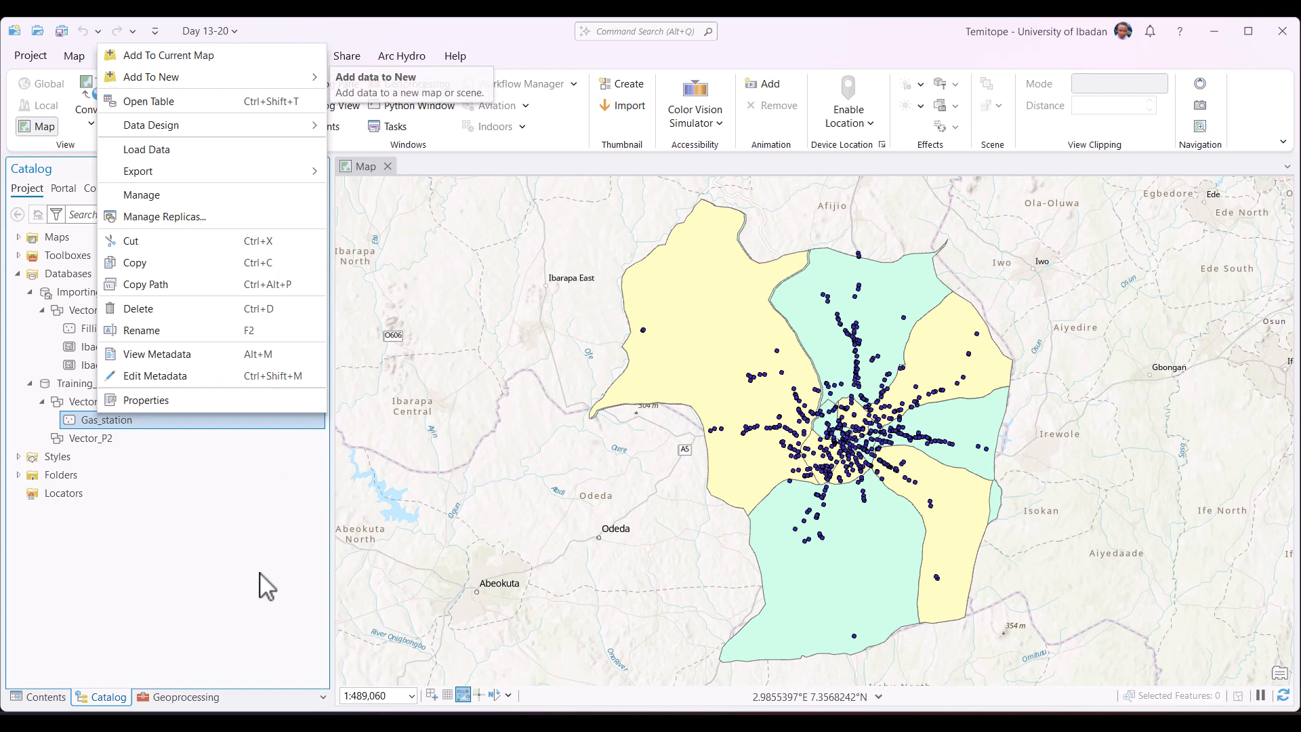
pyautogui.click(193, 55)
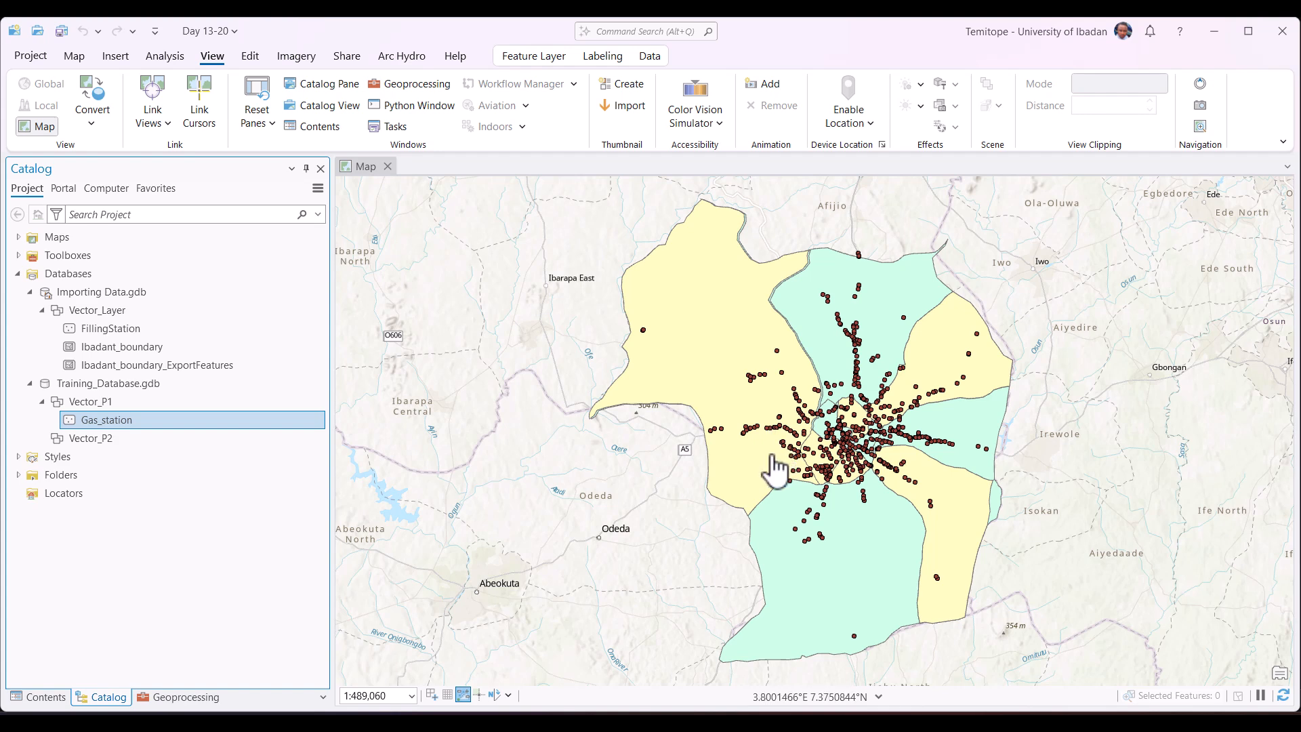
pyautogui.click(42, 696)
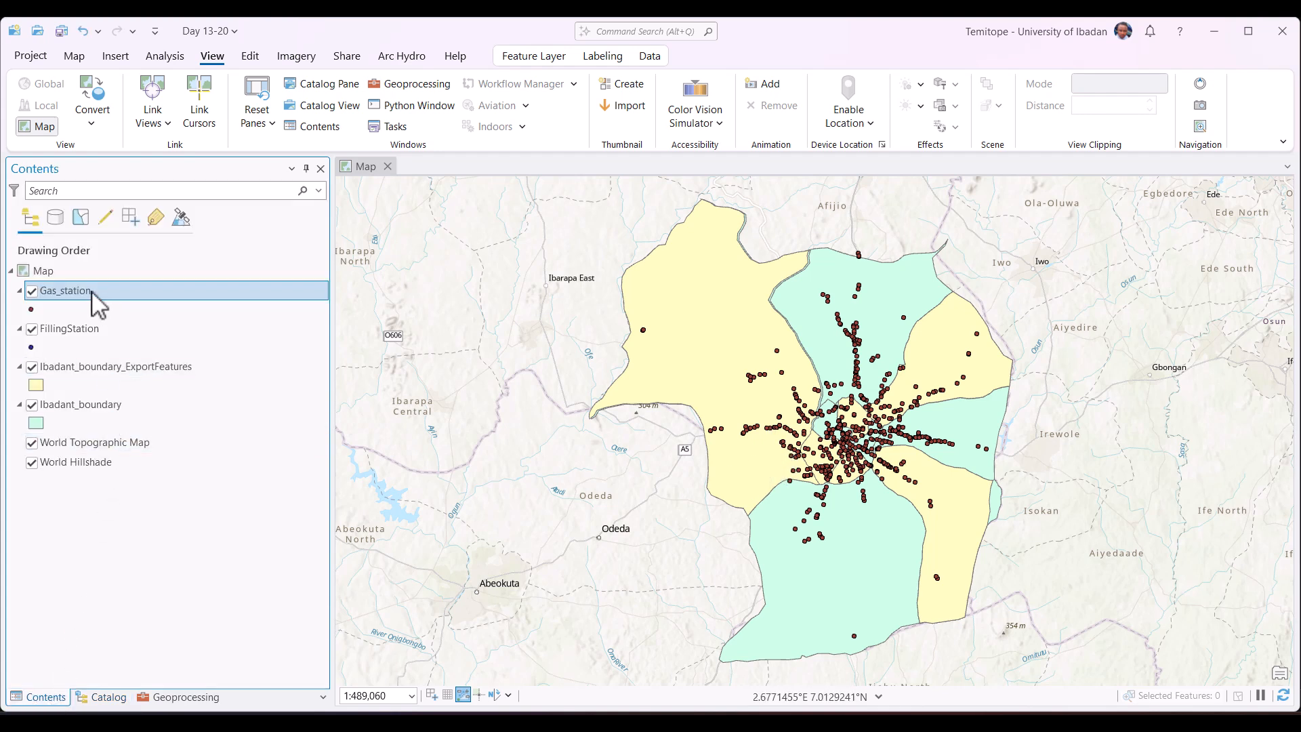